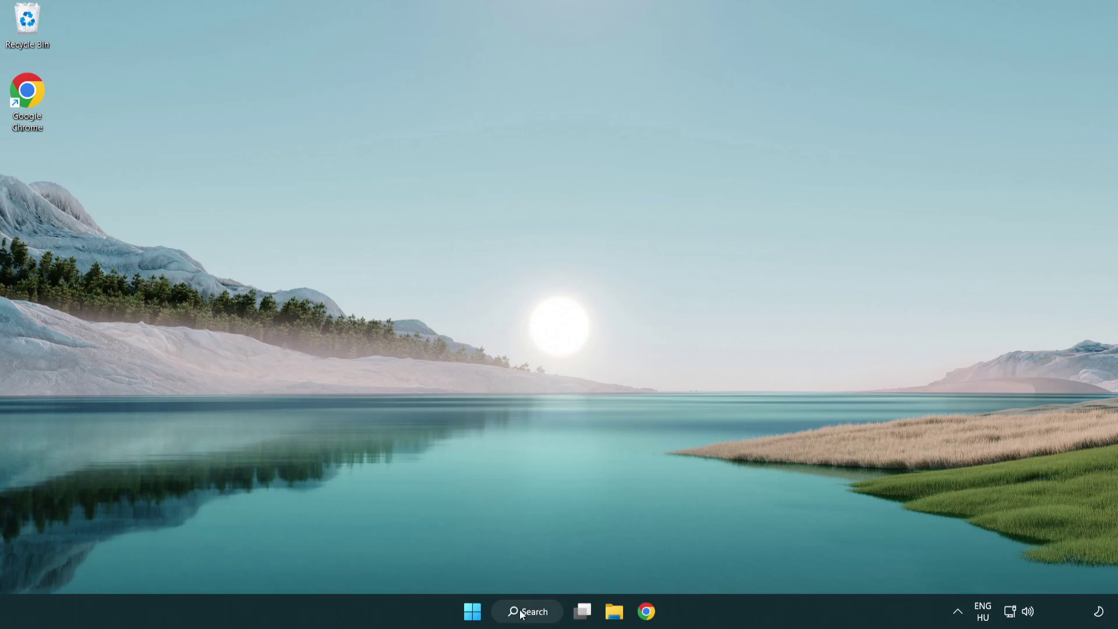
# Step: Search Windows for 'device manager' and open Device Manager from the results
pyautogui.click(533, 615)
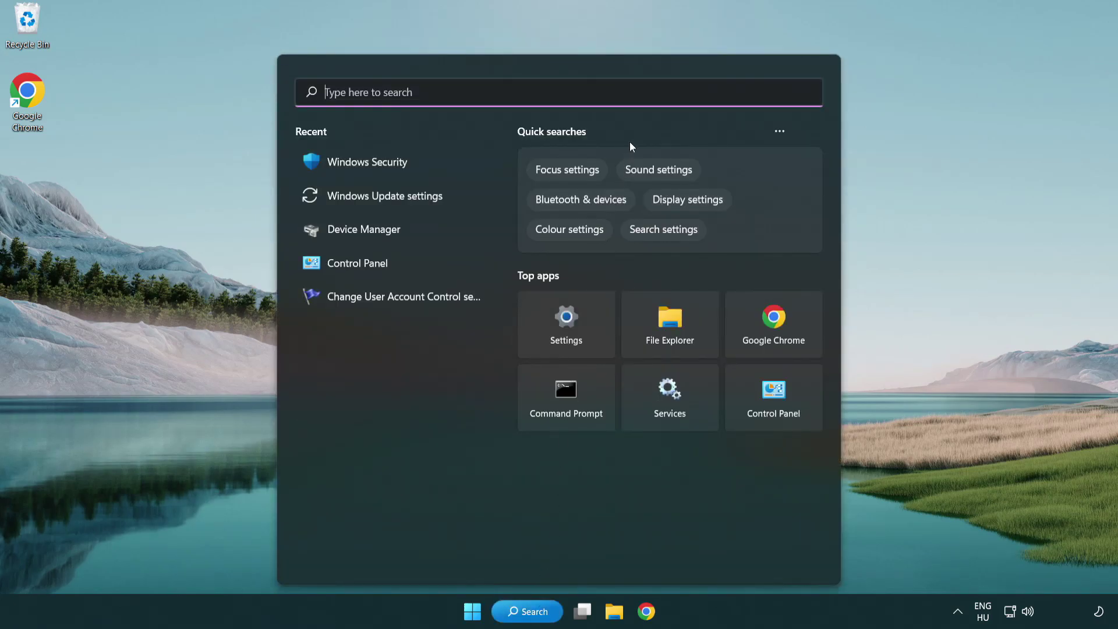
pyautogui.write('device ')
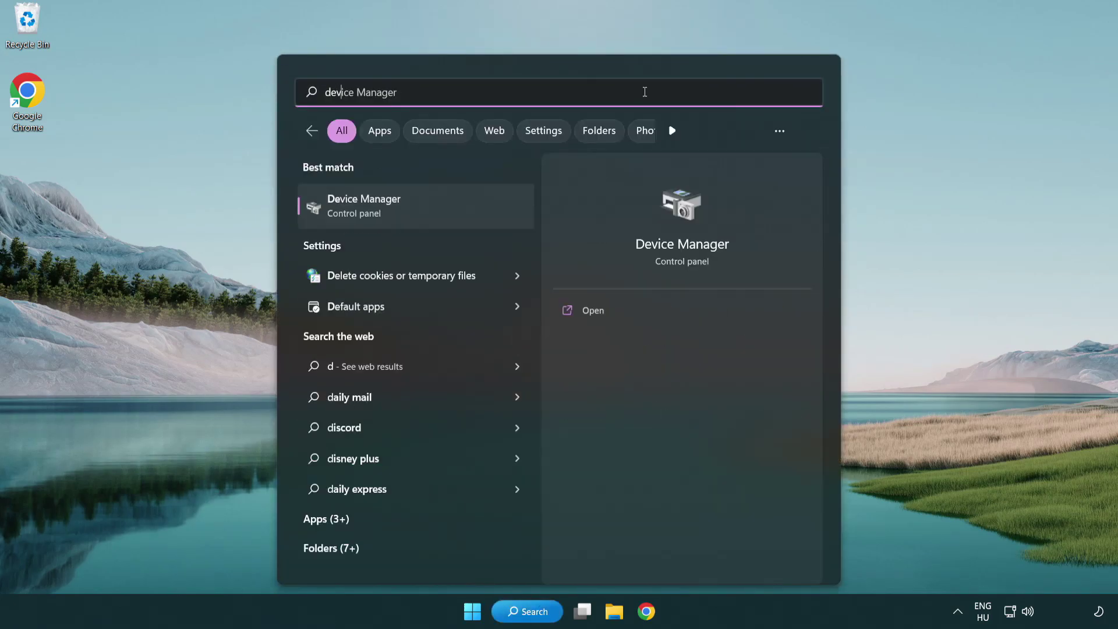
pyautogui.write('manager')
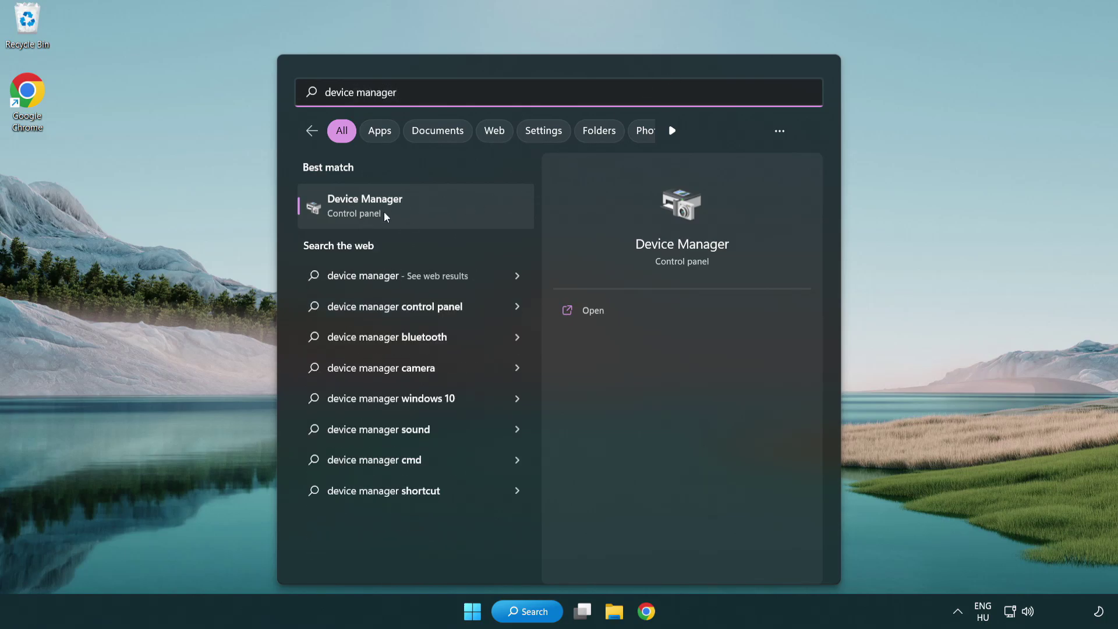
pyautogui.click(447, 212)
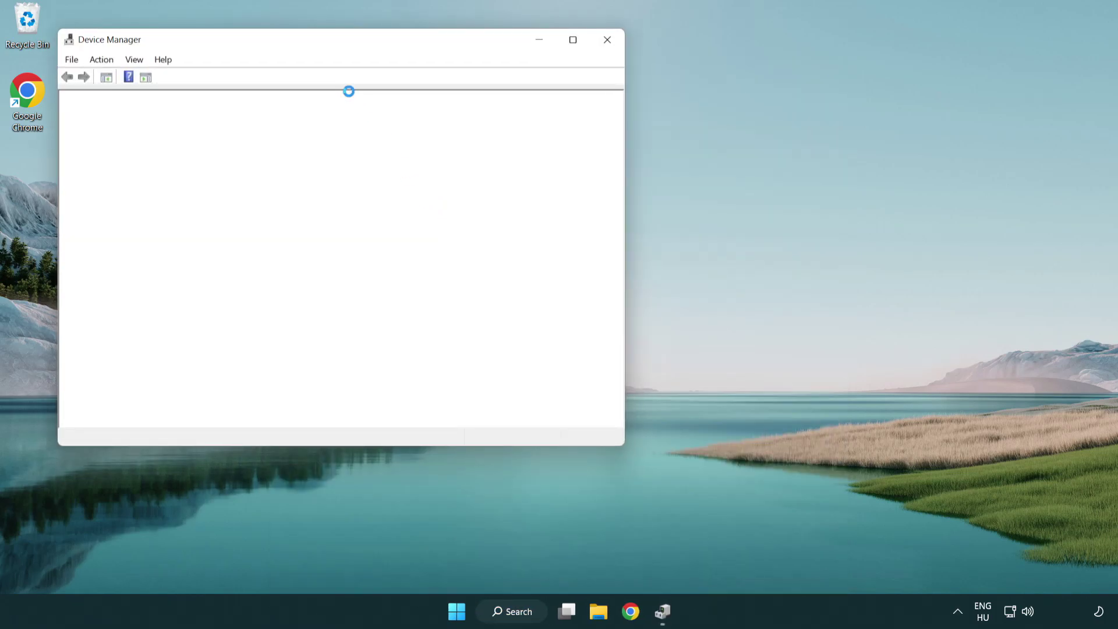
# Step: Run an automatic driver search for the VMware SVGA 3D display adapter, confirming it is already current
pyautogui.moveTo(304, 43); pyautogui.dragTo(493, 112)
pyautogui.click(305, 234)
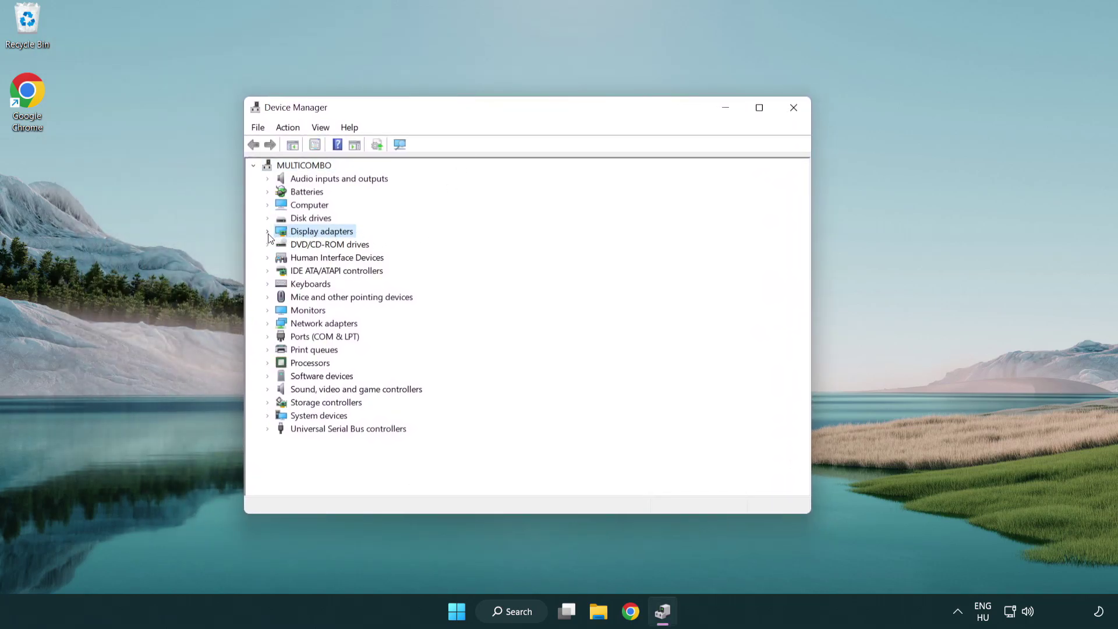
pyautogui.click(268, 231)
pyautogui.click(323, 247)
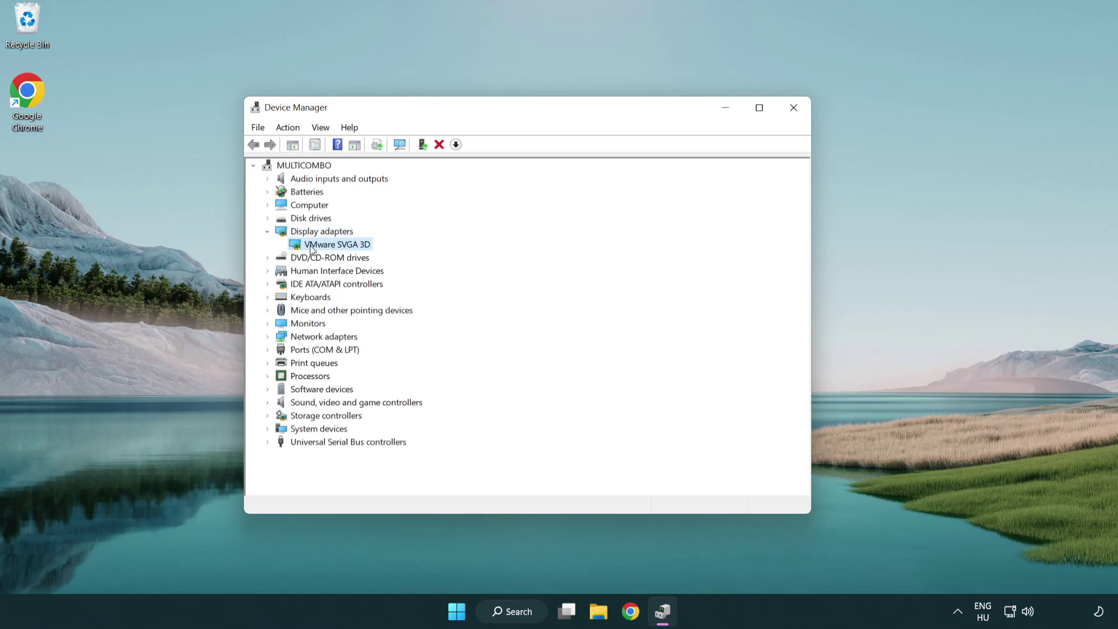
pyautogui.rightClick(334, 248)
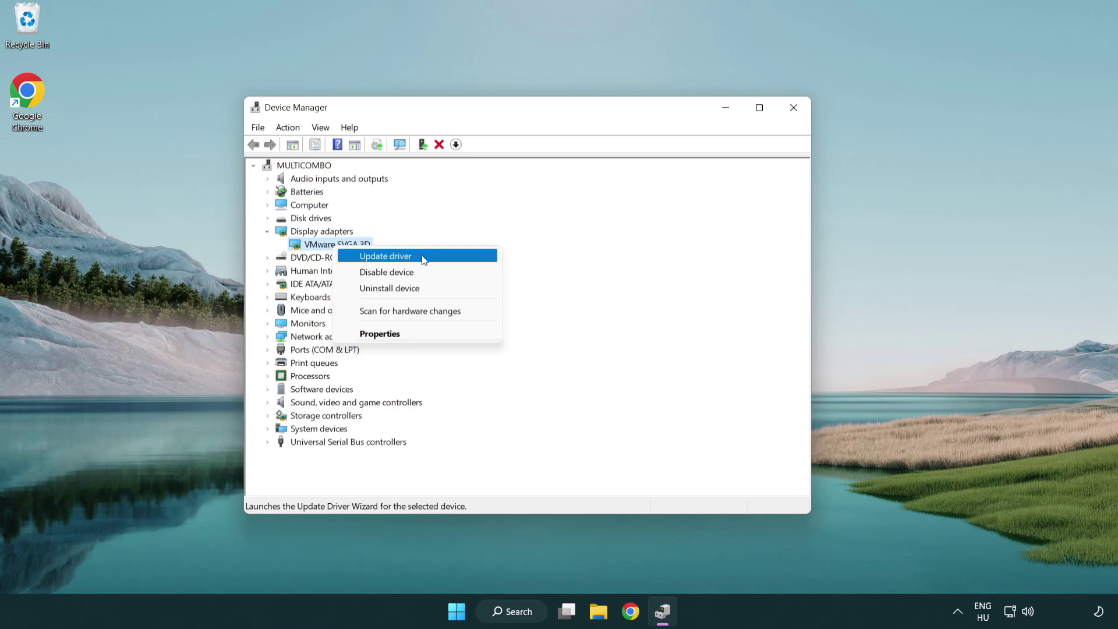
pyautogui.click(440, 257)
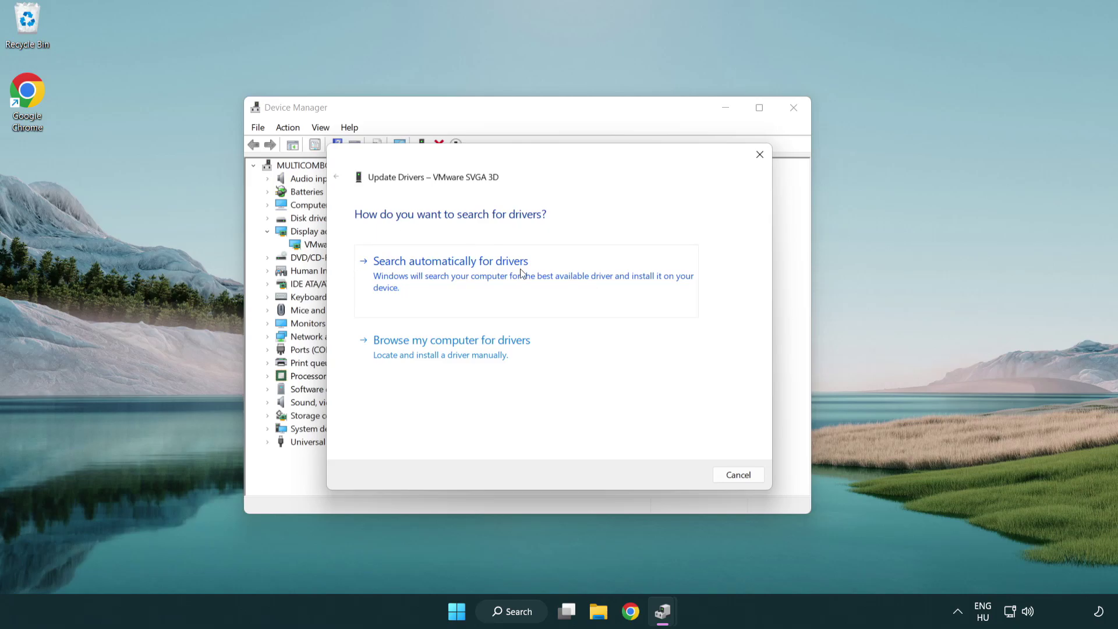
pyautogui.click(492, 272)
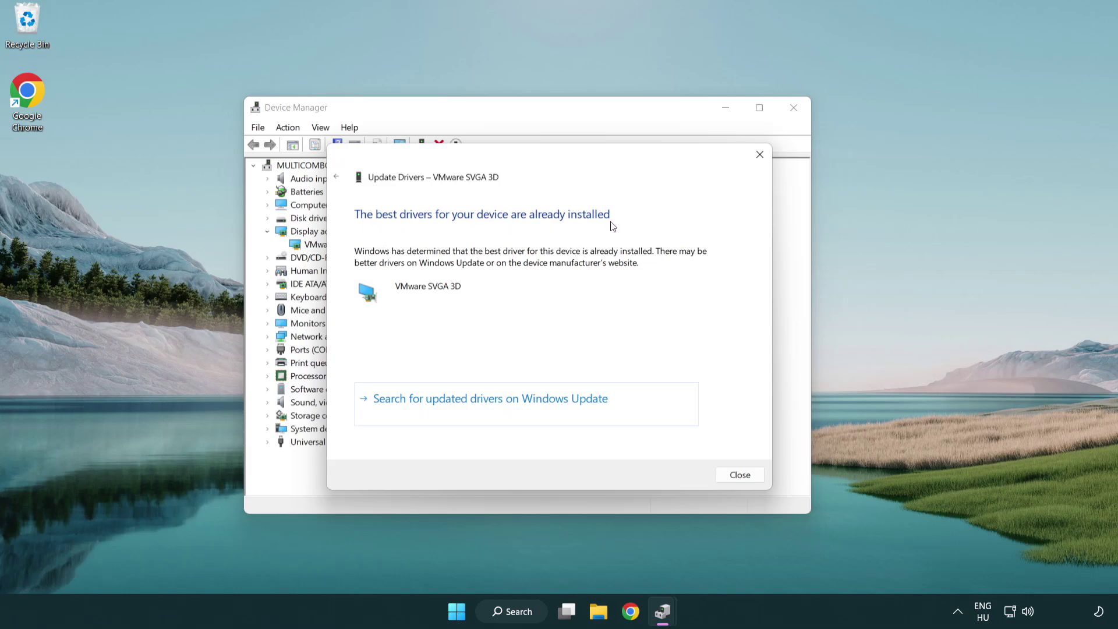
pyautogui.click(741, 477)
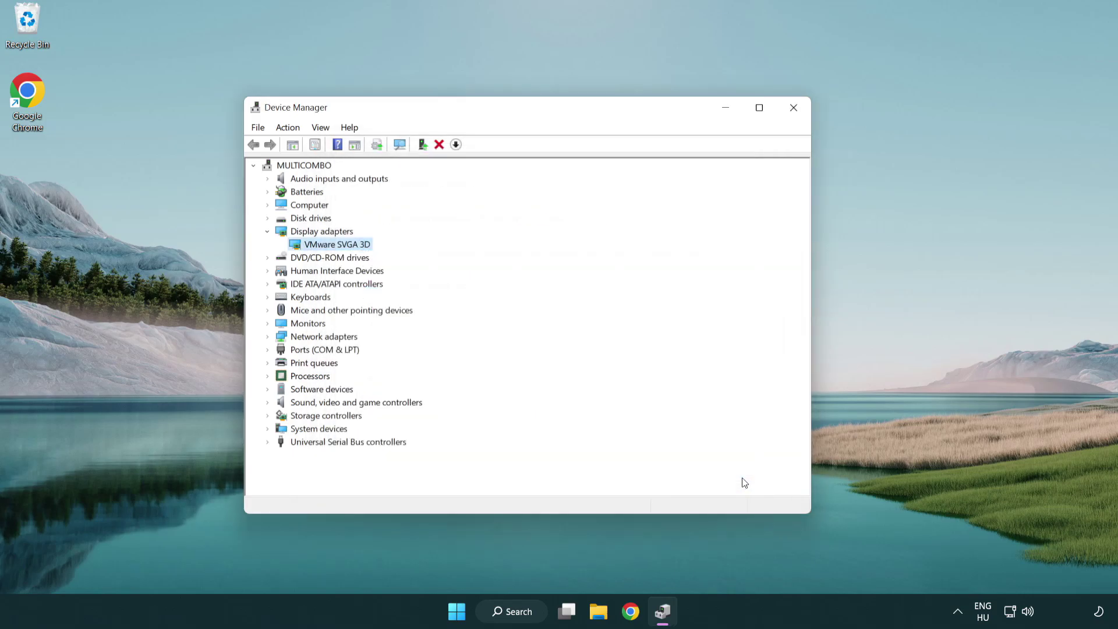
# Step: Run a Windows Update check via the 'update' search, confirming the system is up to date
pyautogui.click(794, 108)
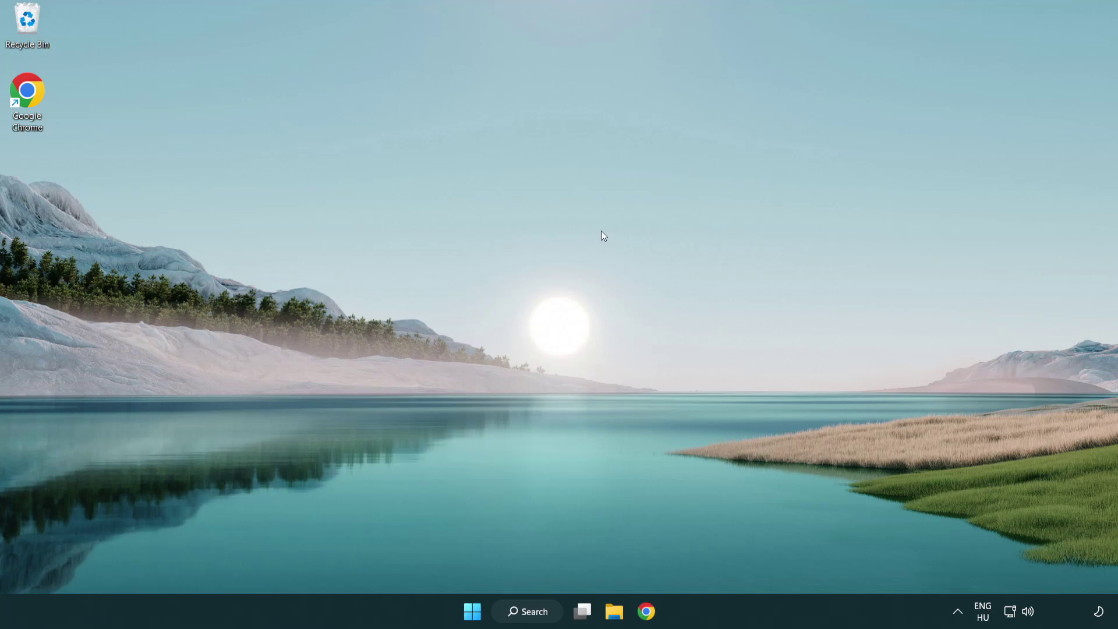
pyautogui.click(534, 612)
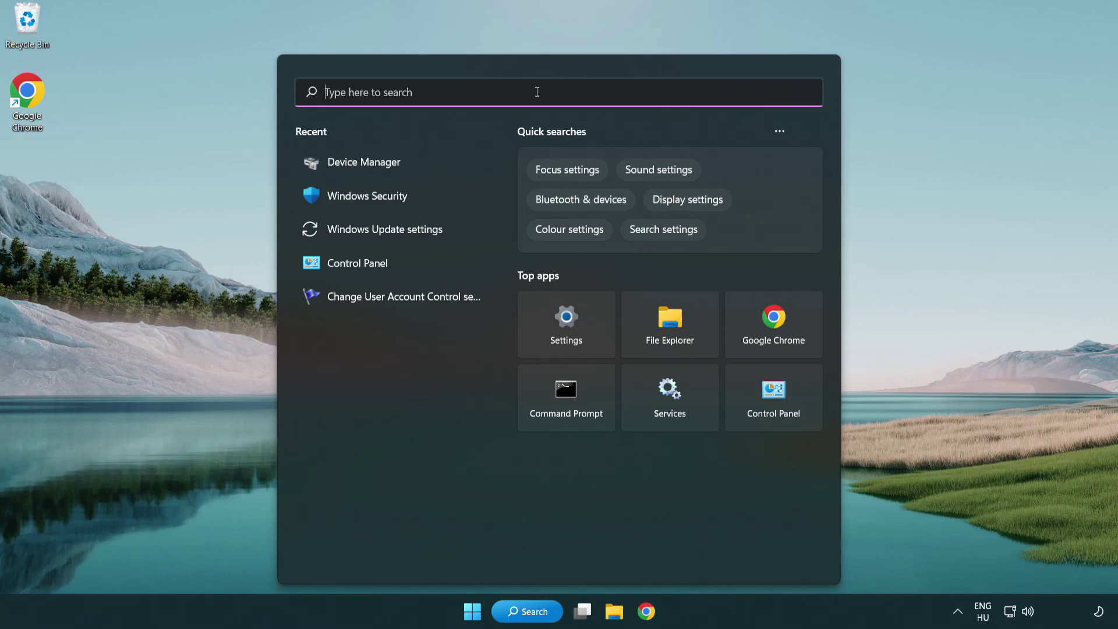
pyautogui.write('update')
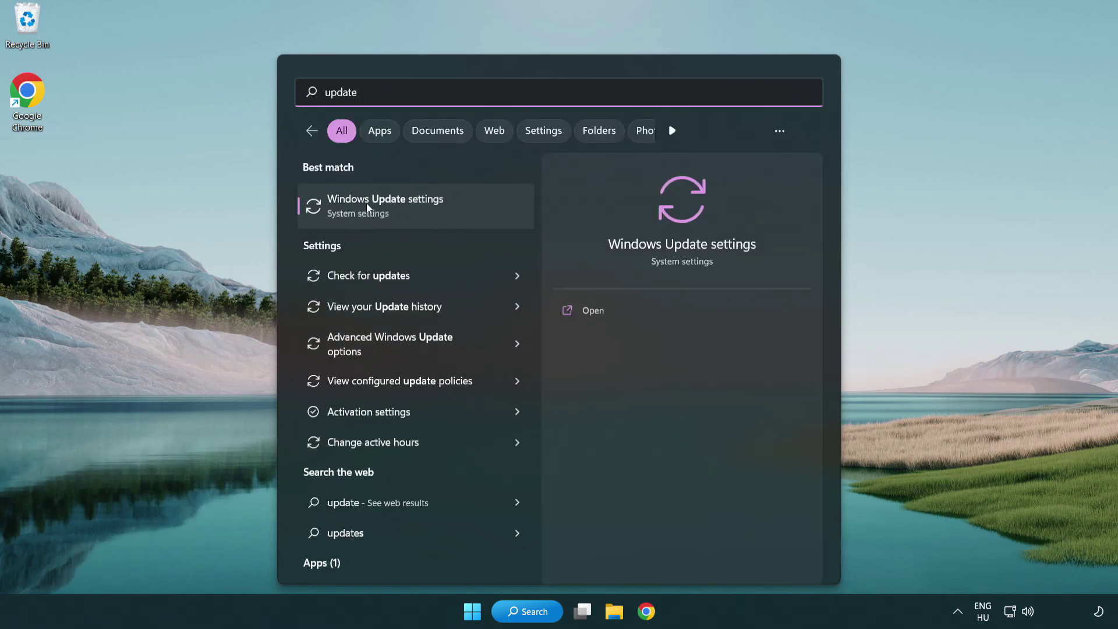
pyautogui.click(437, 212)
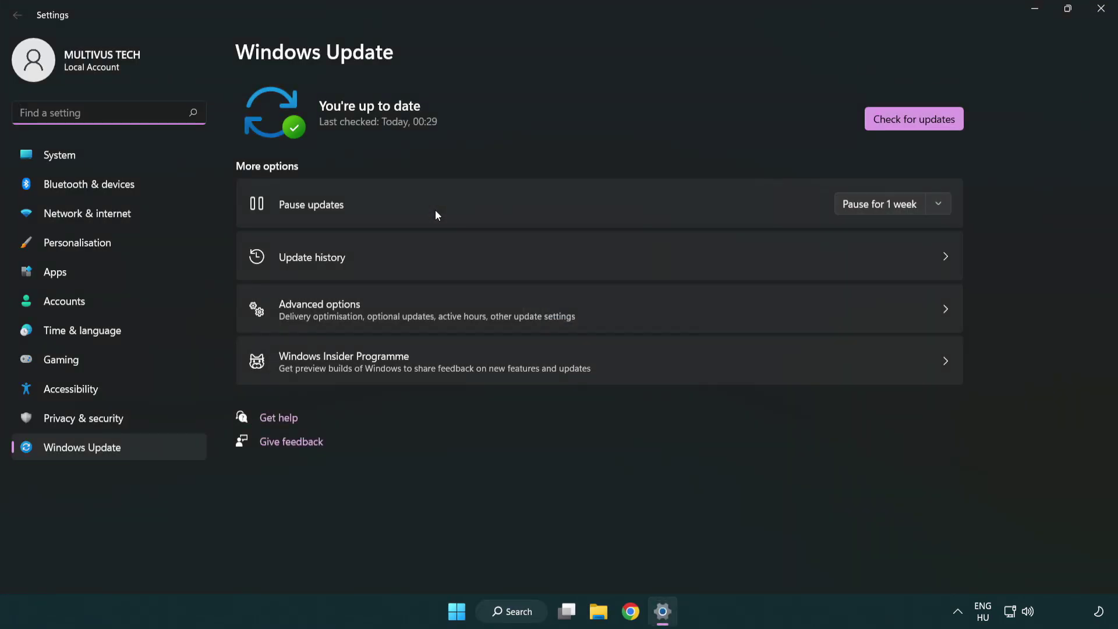
pyautogui.click(936, 125)
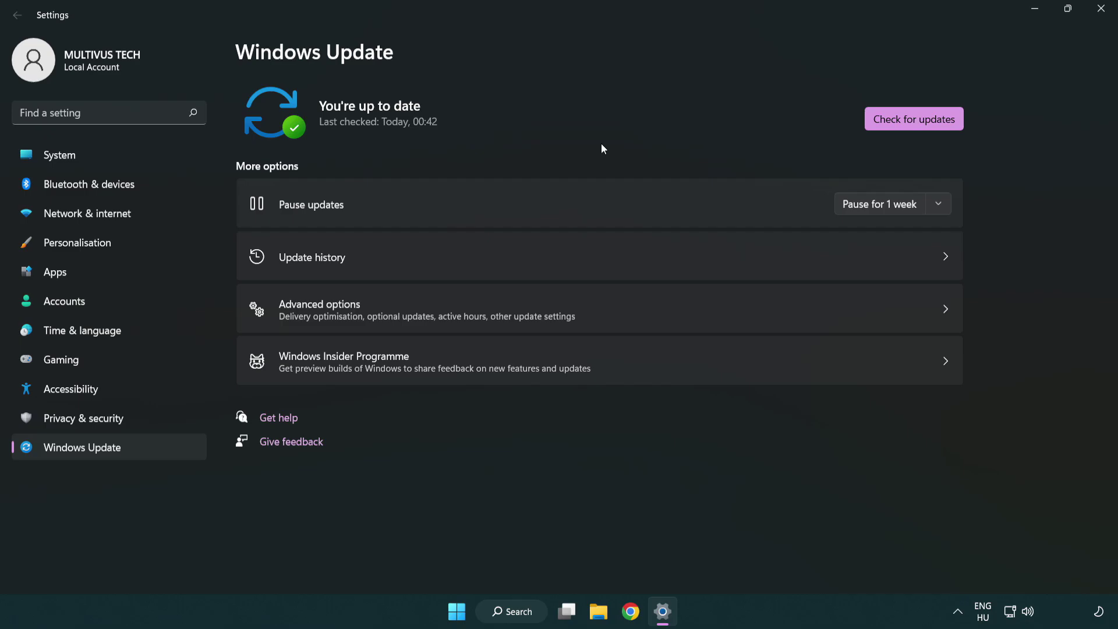
pyautogui.click(1097, 11)
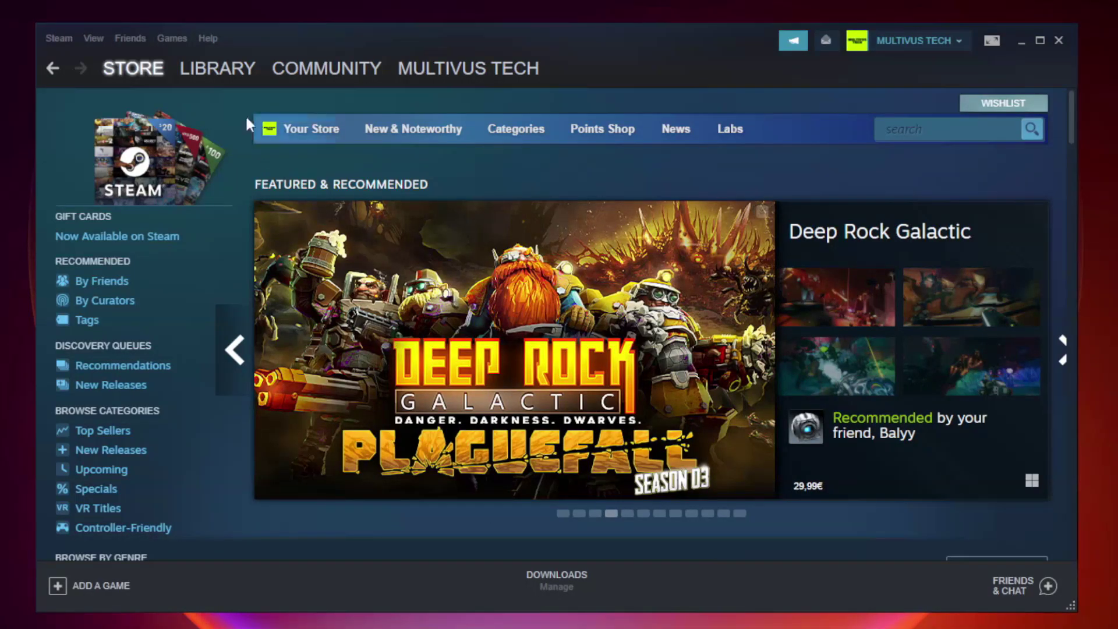
# Step: Verify the integrity of Unturned's files from its Steam Local Files properties, validating all 9192 files
pyautogui.moveTo(223, 71)
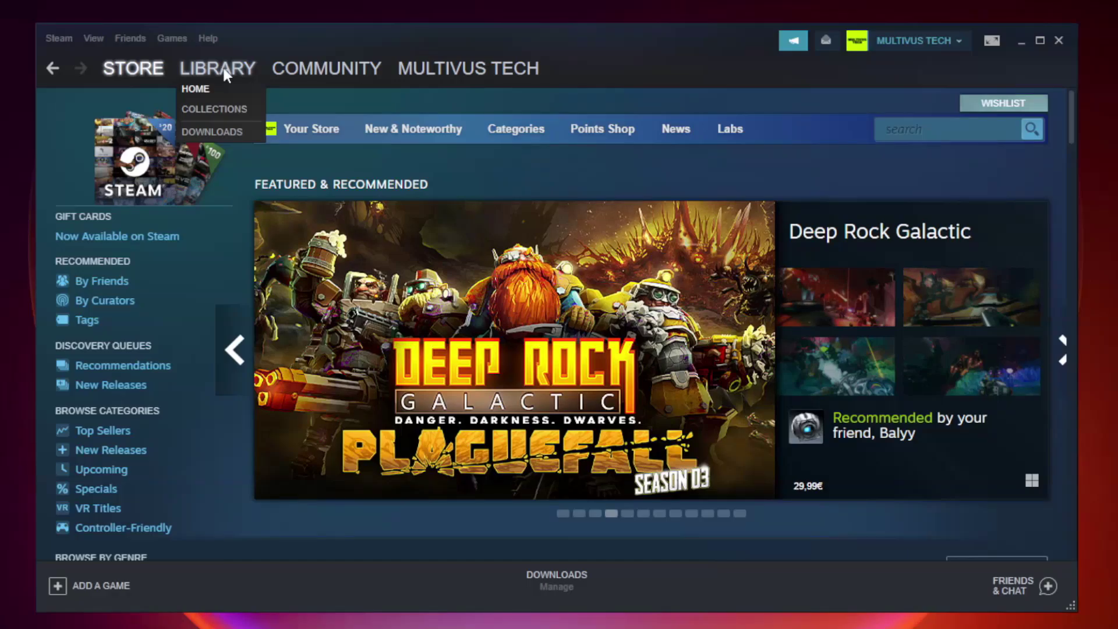
pyautogui.click(225, 73)
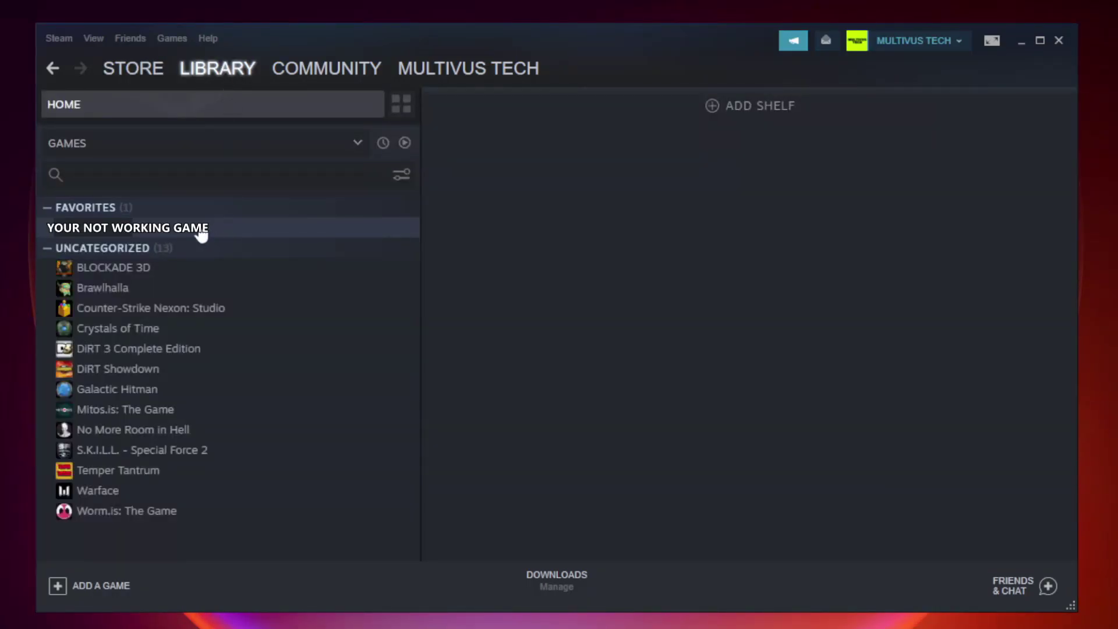
pyautogui.rightClick(241, 233)
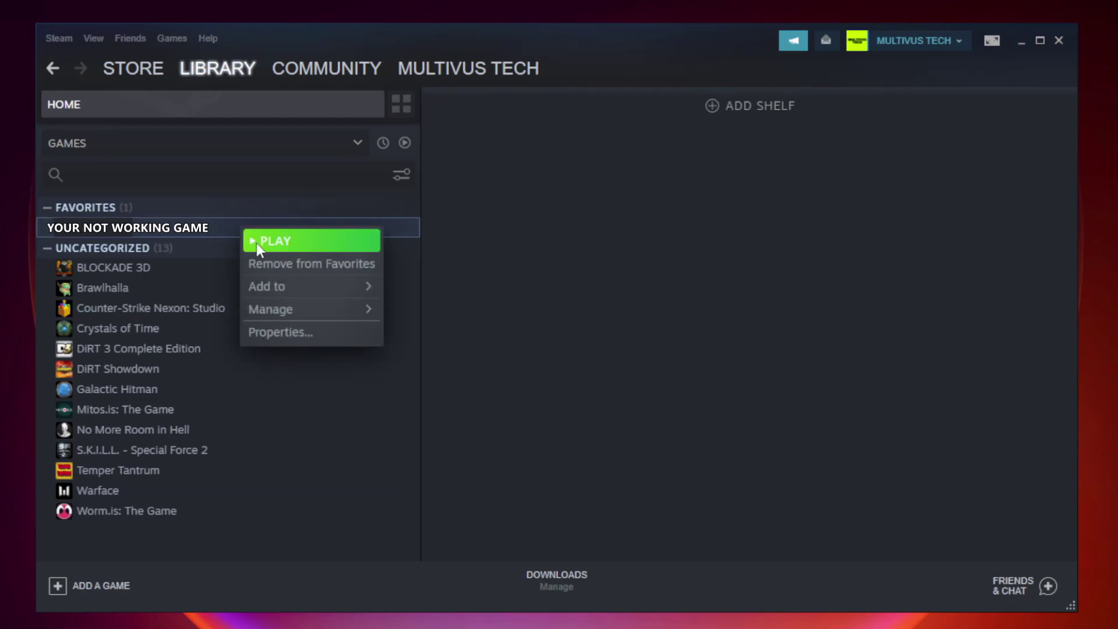
pyautogui.click(308, 335)
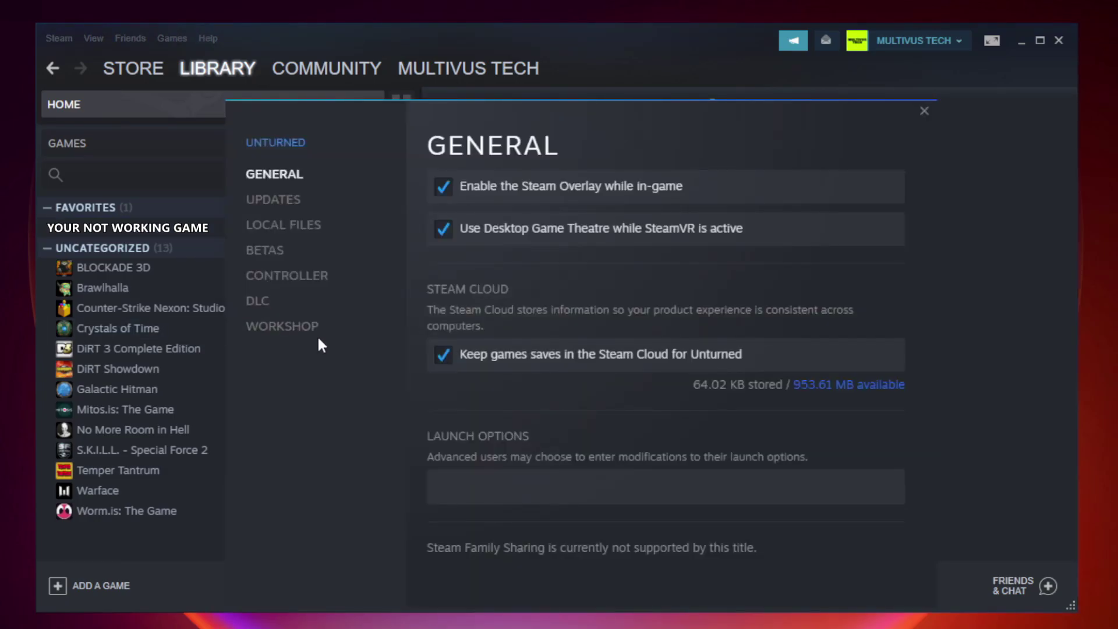
pyautogui.click(297, 232)
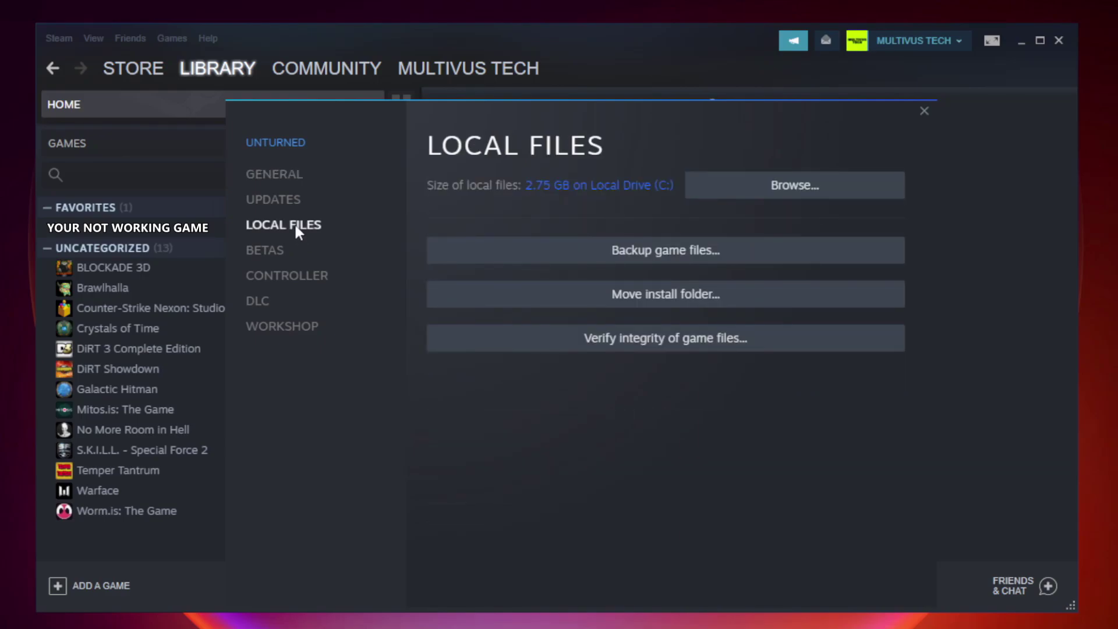
pyautogui.click(678, 343)
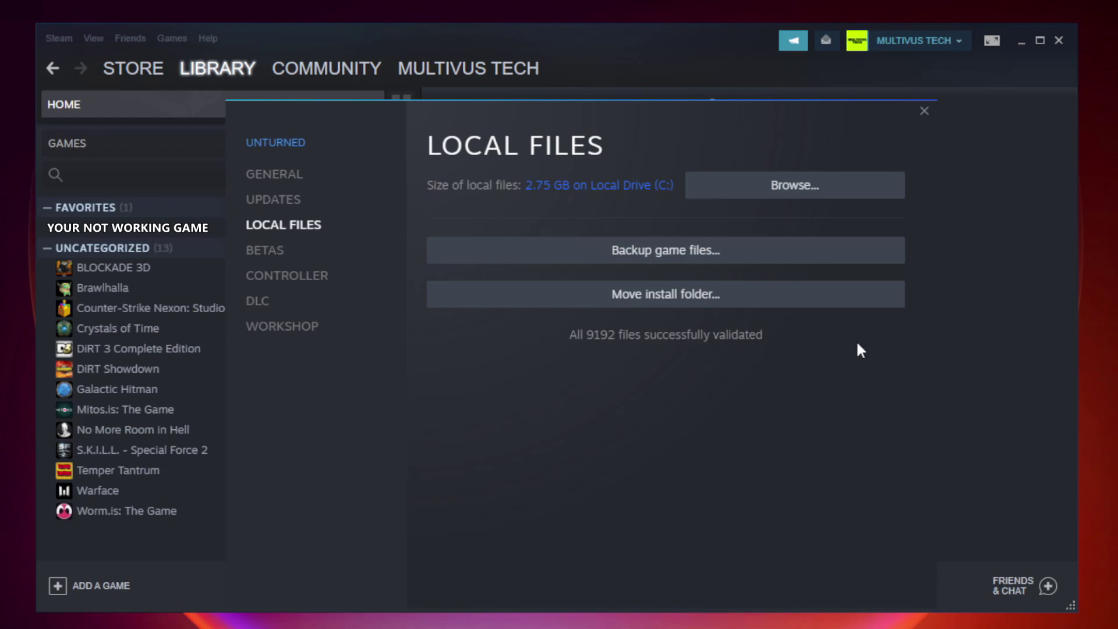
# Step: Open Properties for the YOUR NOT WORKING GAME shortcut in the game's install folder
pyautogui.click(799, 198)
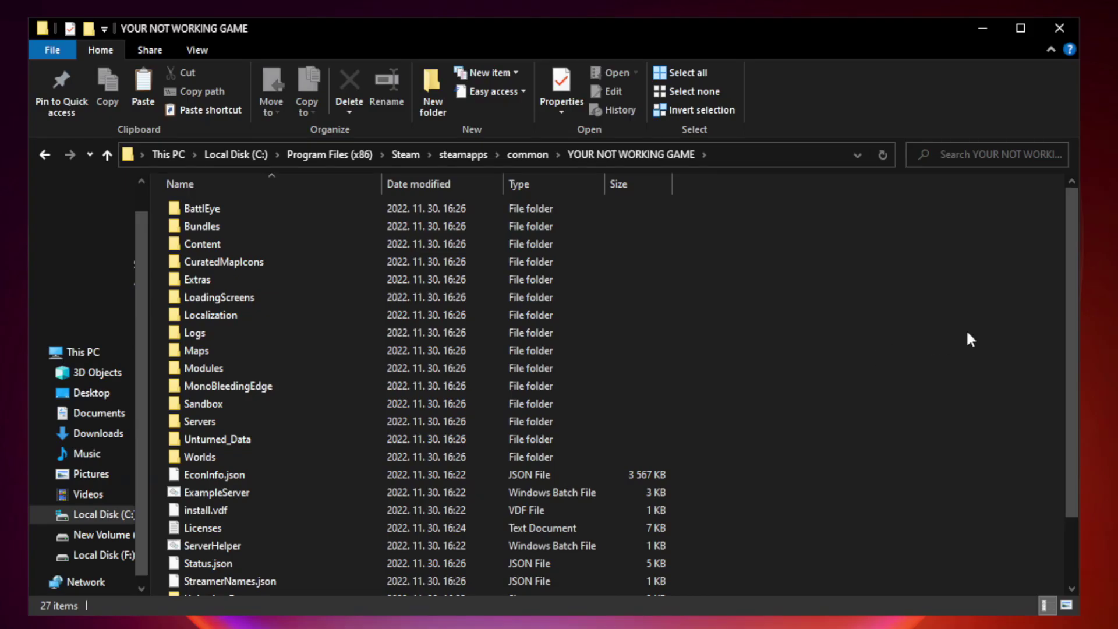
pyautogui.moveTo(1074, 311); pyautogui.dragTo(1074, 401)
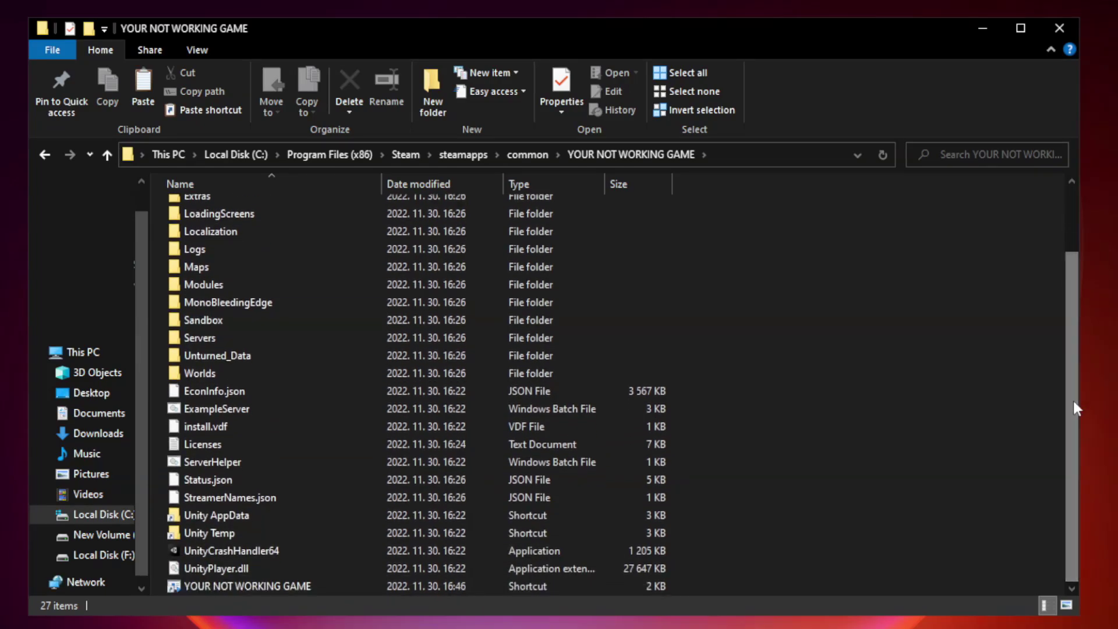
pyautogui.click(445, 585)
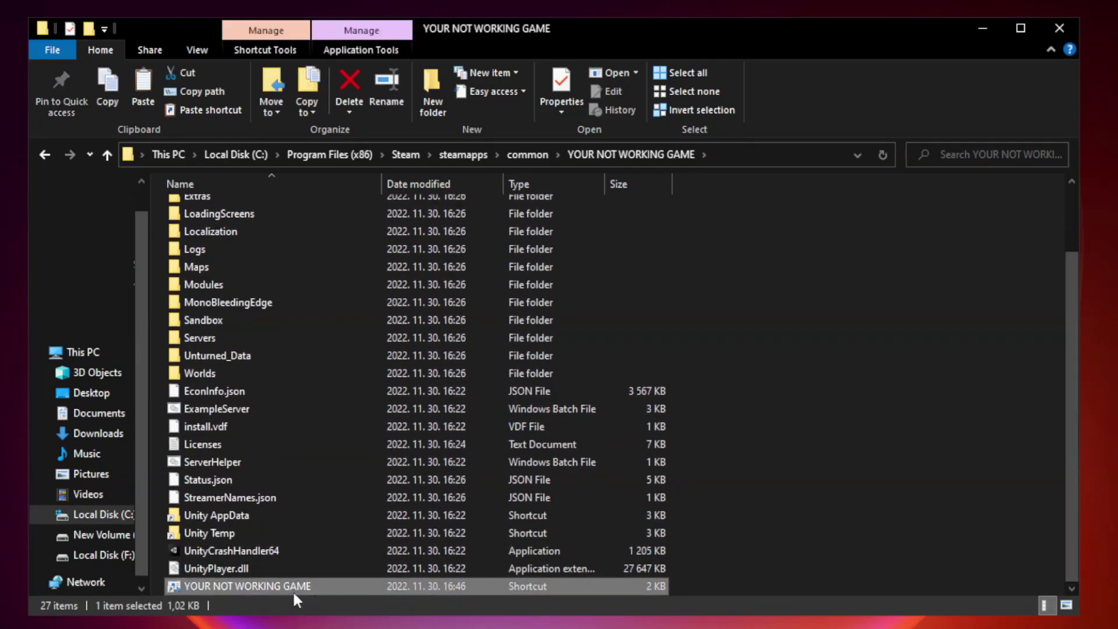
pyautogui.rightClick(380, 586)
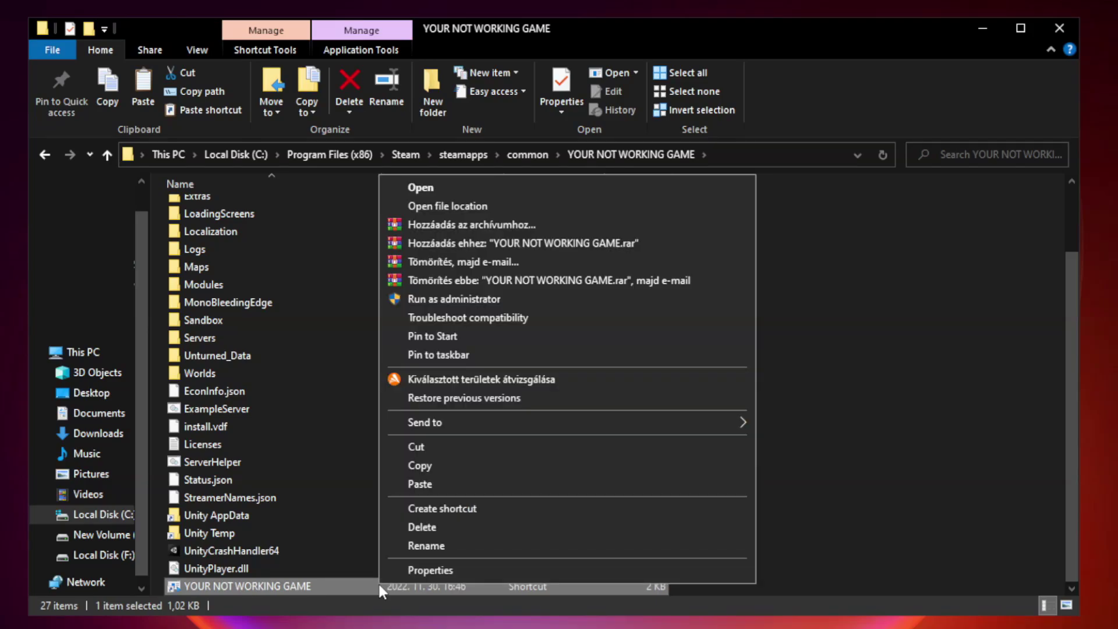
pyautogui.click(563, 571)
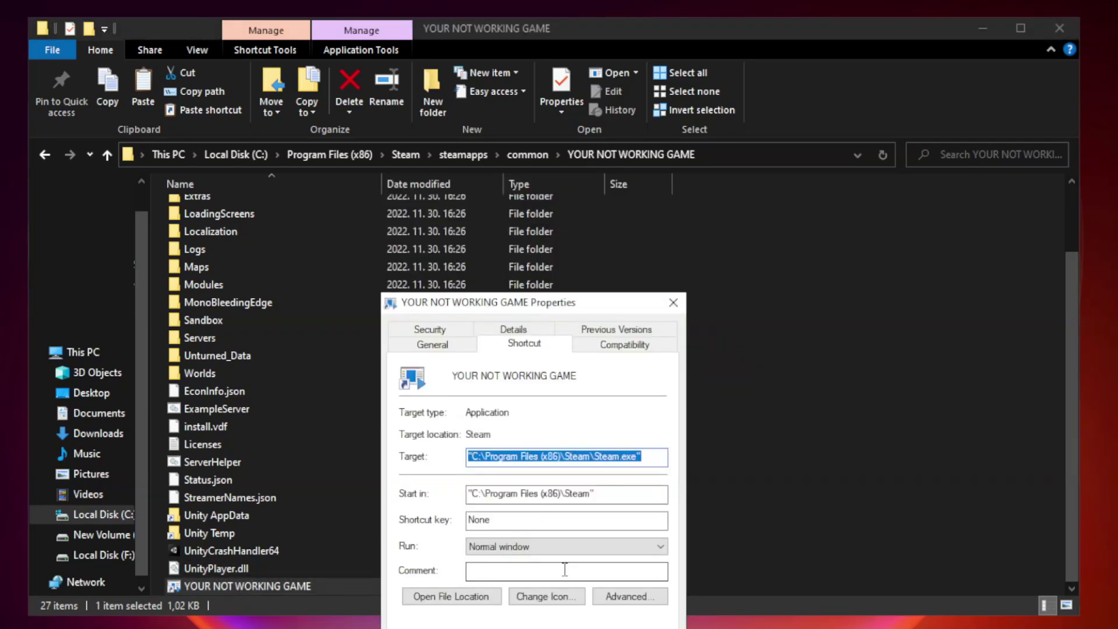
pyautogui.moveTo(556, 309); pyautogui.dragTo(556, 129)
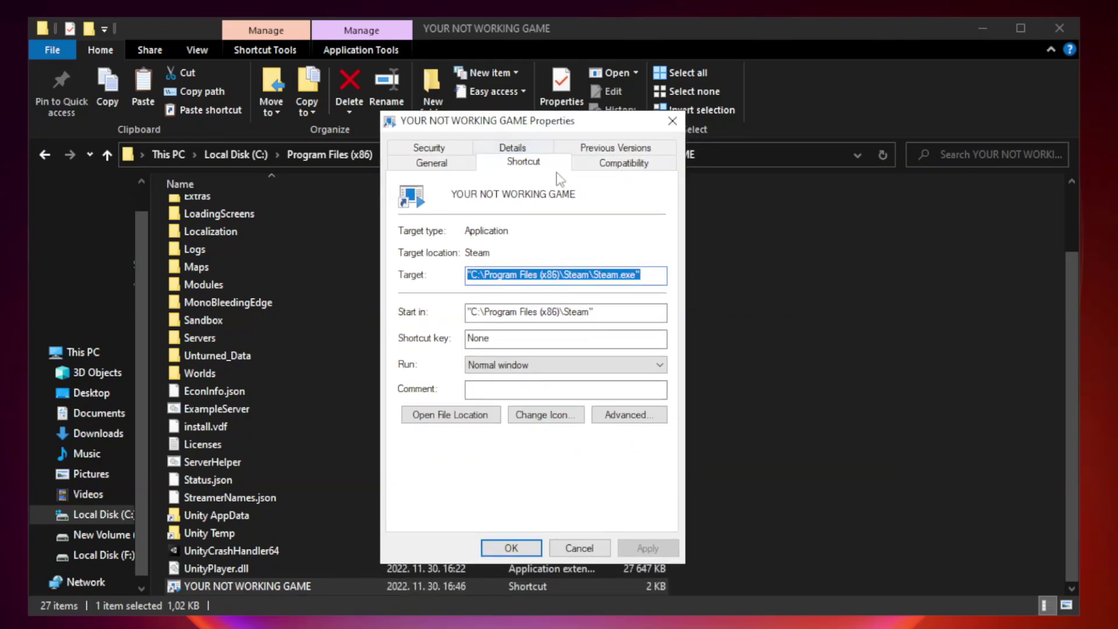
# Step: Set the shortcut to Windows 8 compatibility mode, run as administrator, fullscreen optimizations disabled
pyautogui.click(619, 166)
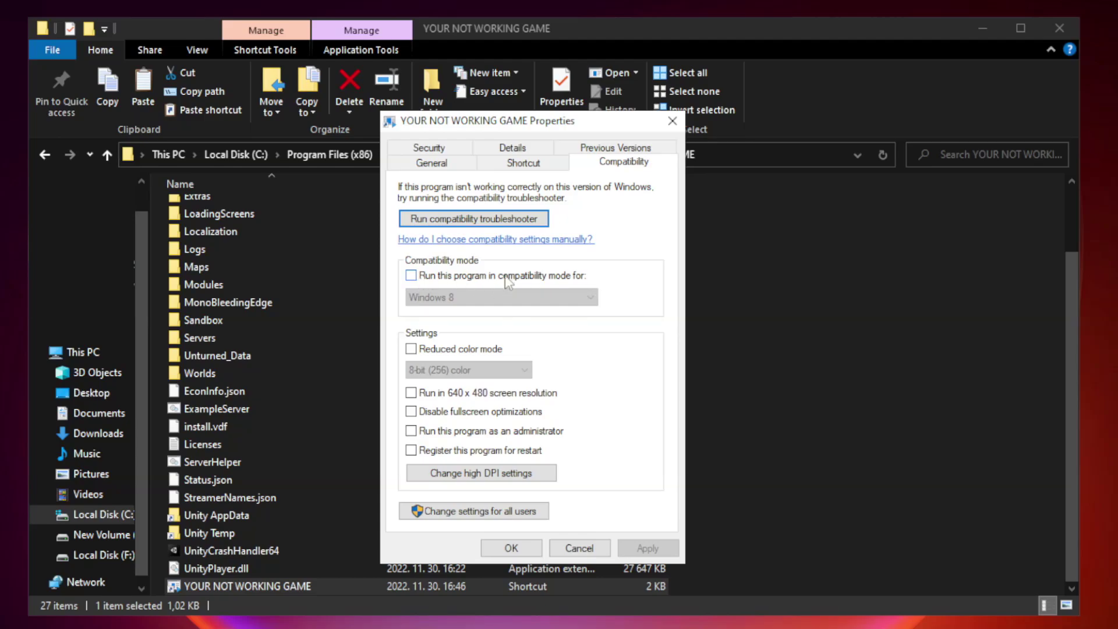
pyautogui.click(446, 279)
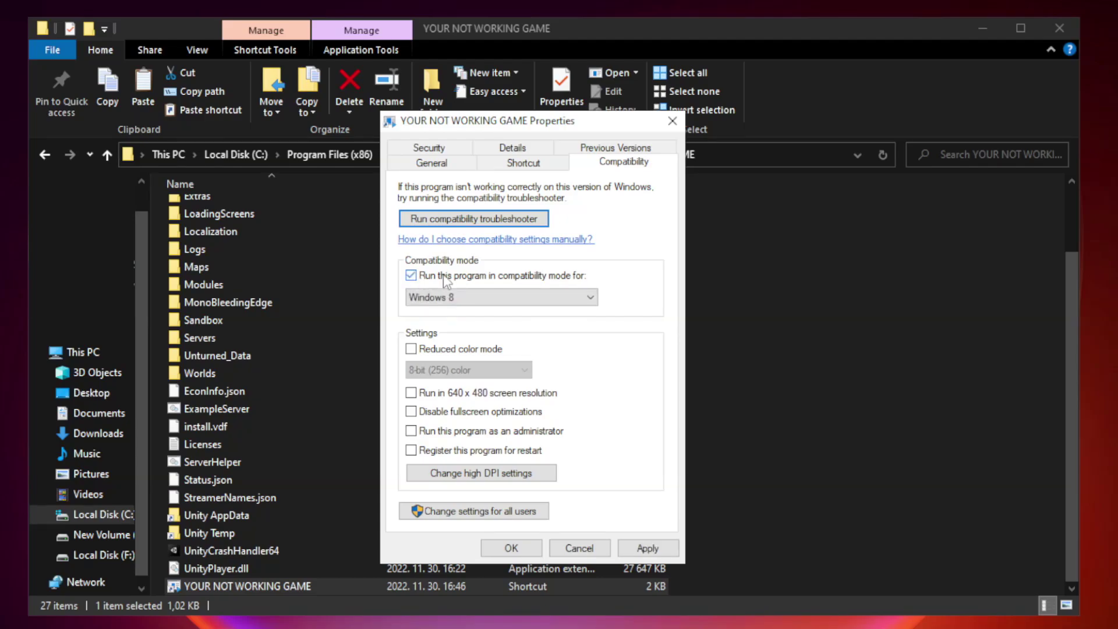
pyautogui.click(495, 298)
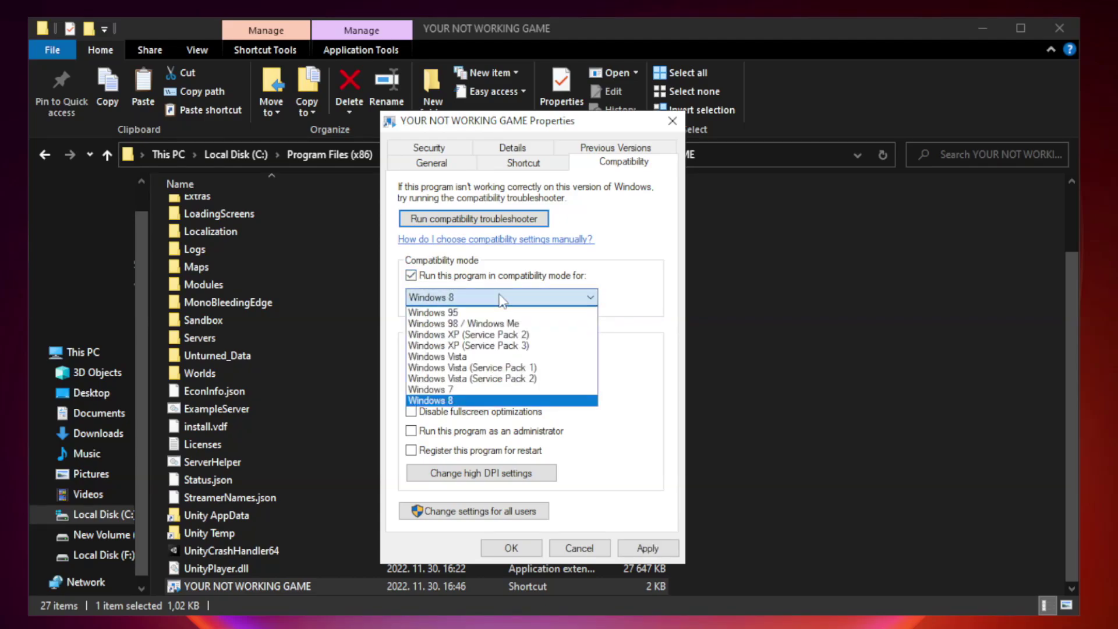
pyautogui.click(473, 401)
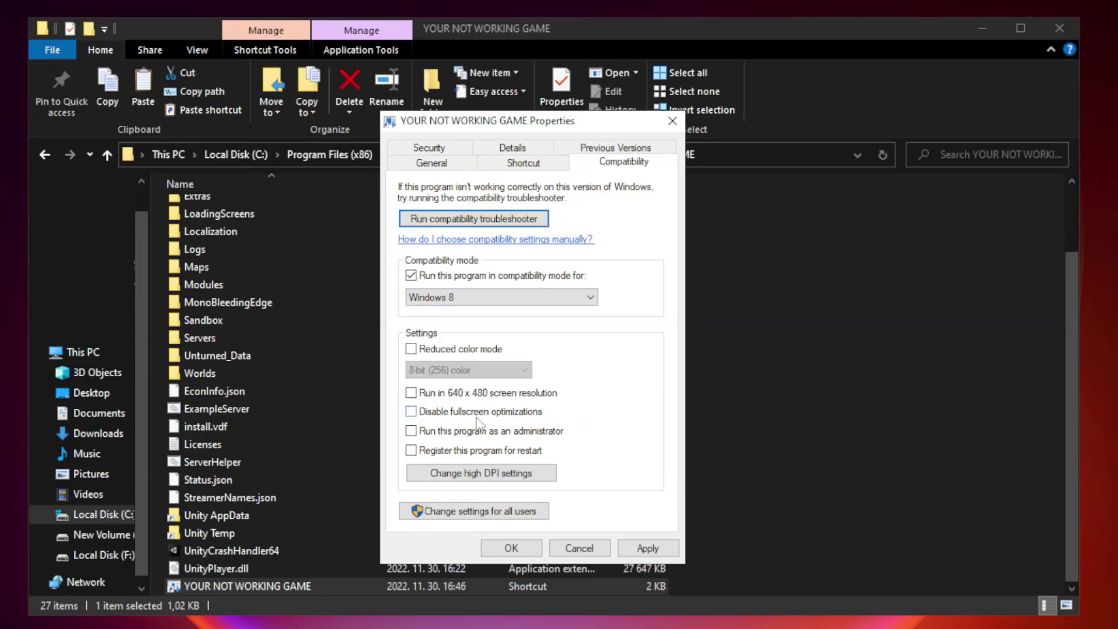
pyautogui.click(438, 417)
pyautogui.click(438, 432)
pyautogui.click(648, 550)
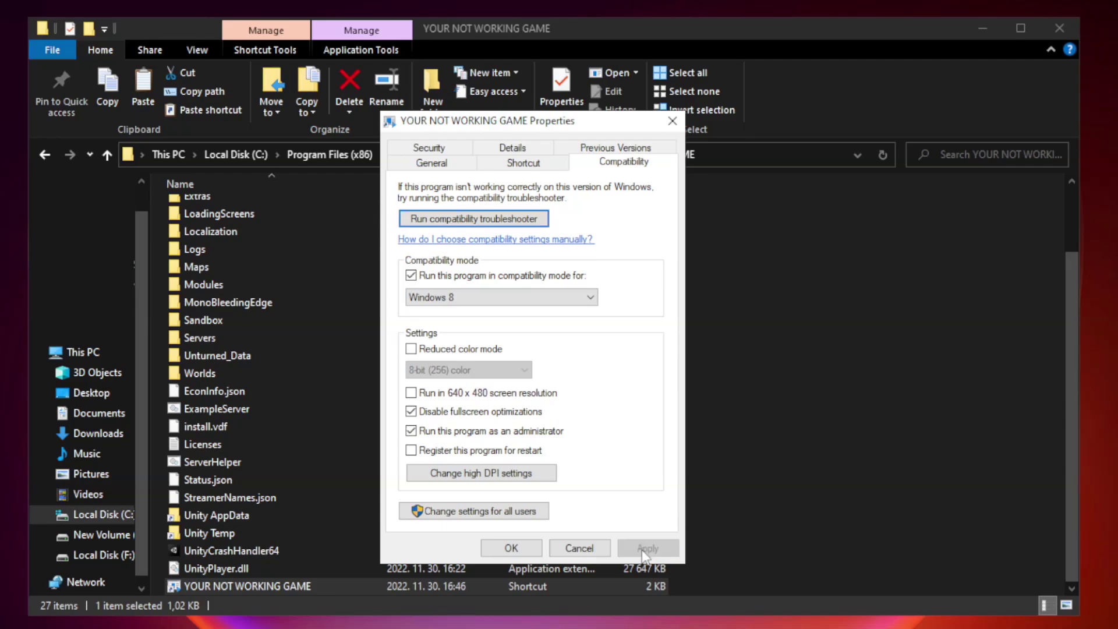
pyautogui.click(511, 550)
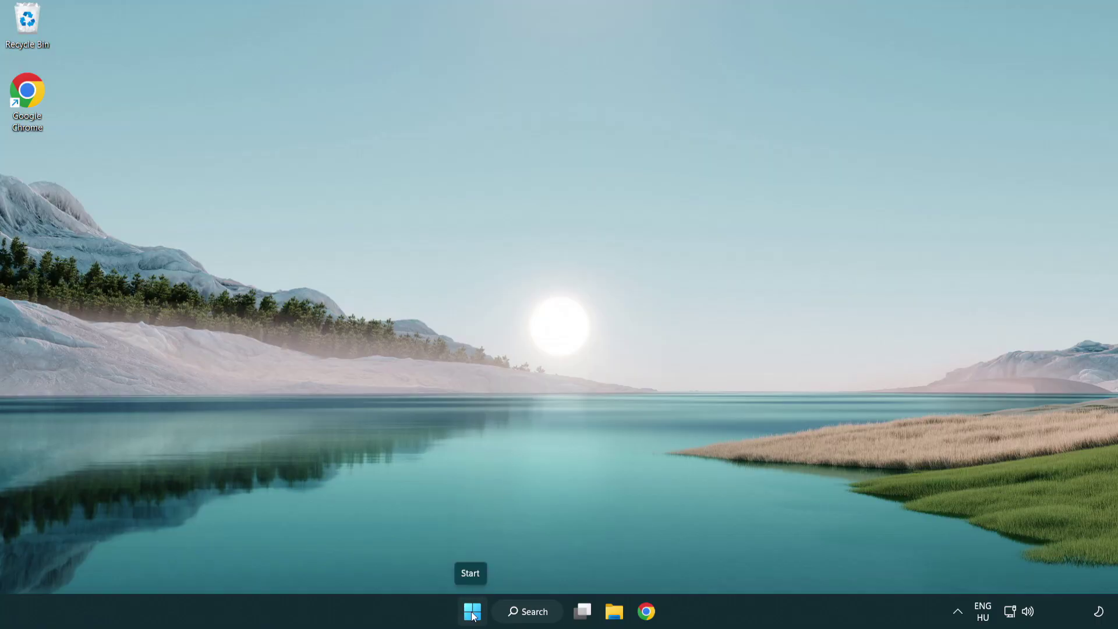
# Step: Right-click the Start button to show the Win+X quick-link menu
pyautogui.rightClick(472, 615)
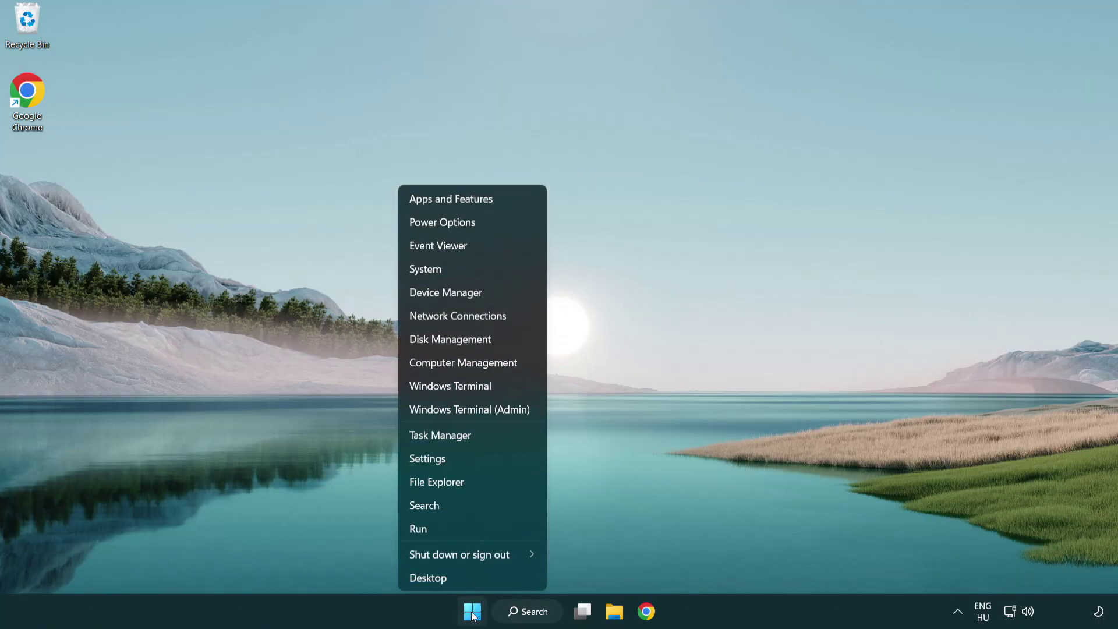
# Step: Disable Terminal, Phone Link, Cortana and Windows Security notifications in Task Manager's startup apps
pyautogui.click(494, 437)
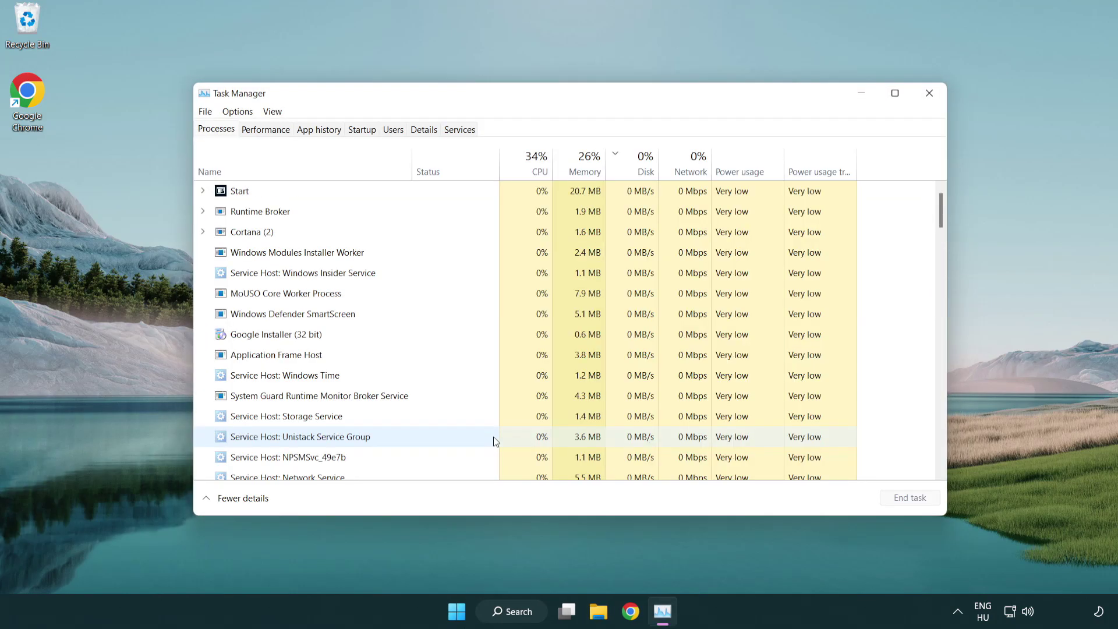
pyautogui.click(367, 136)
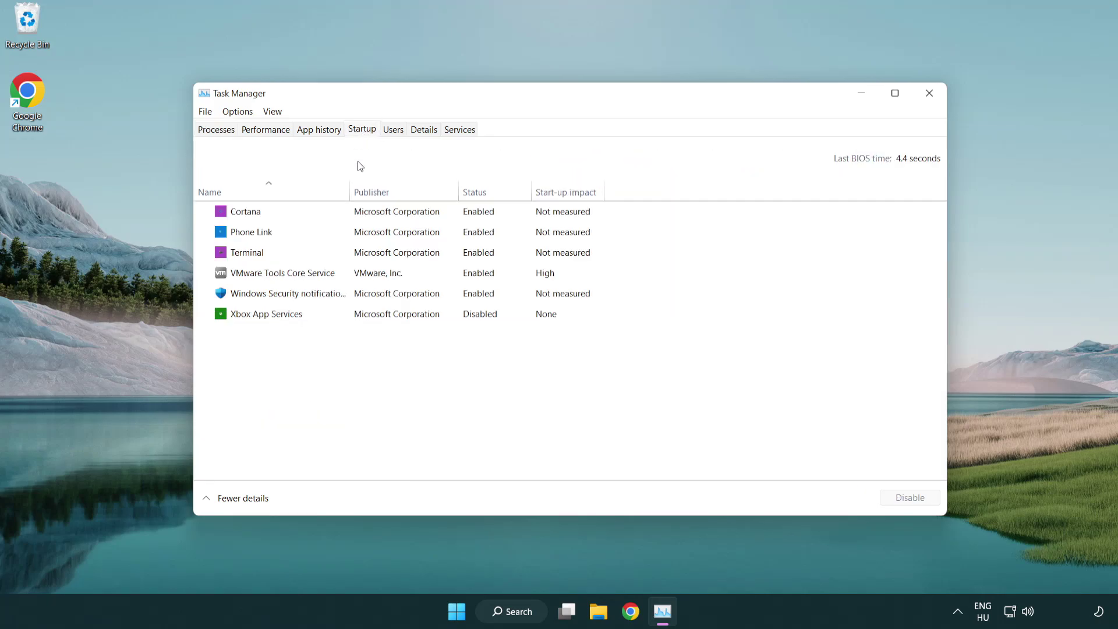
pyautogui.click(366, 254)
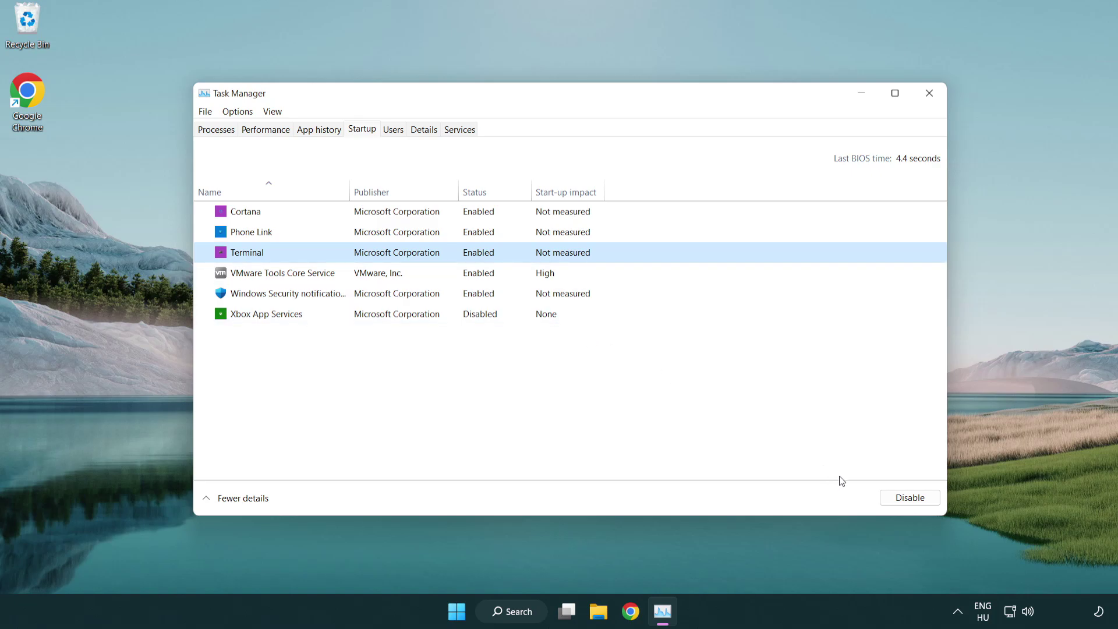
pyautogui.click(885, 497)
pyautogui.click(465, 235)
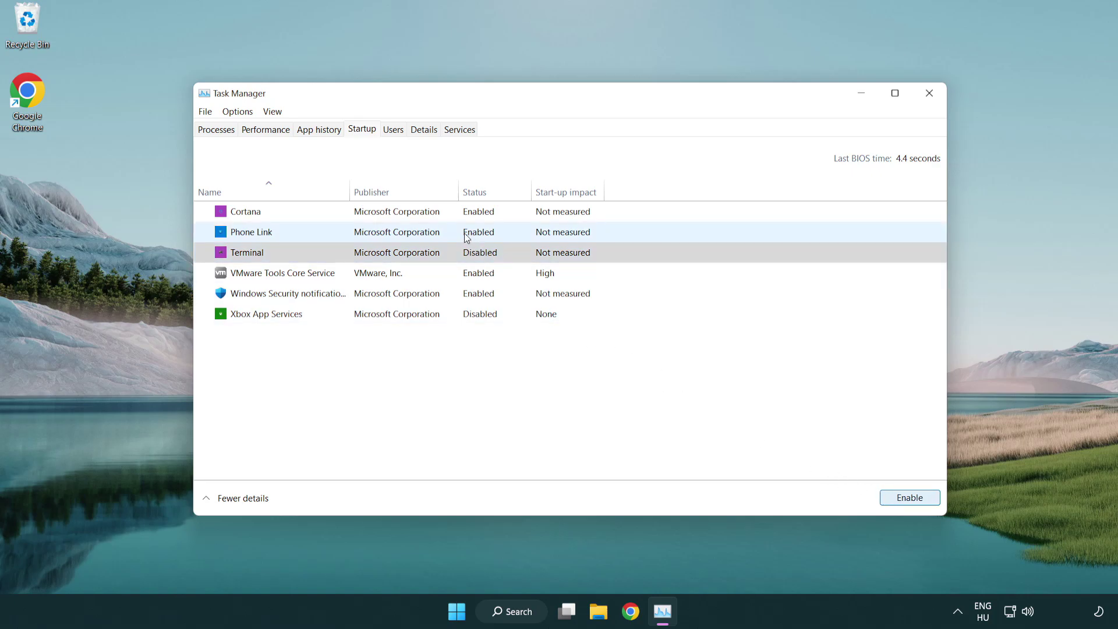
pyautogui.click(909, 499)
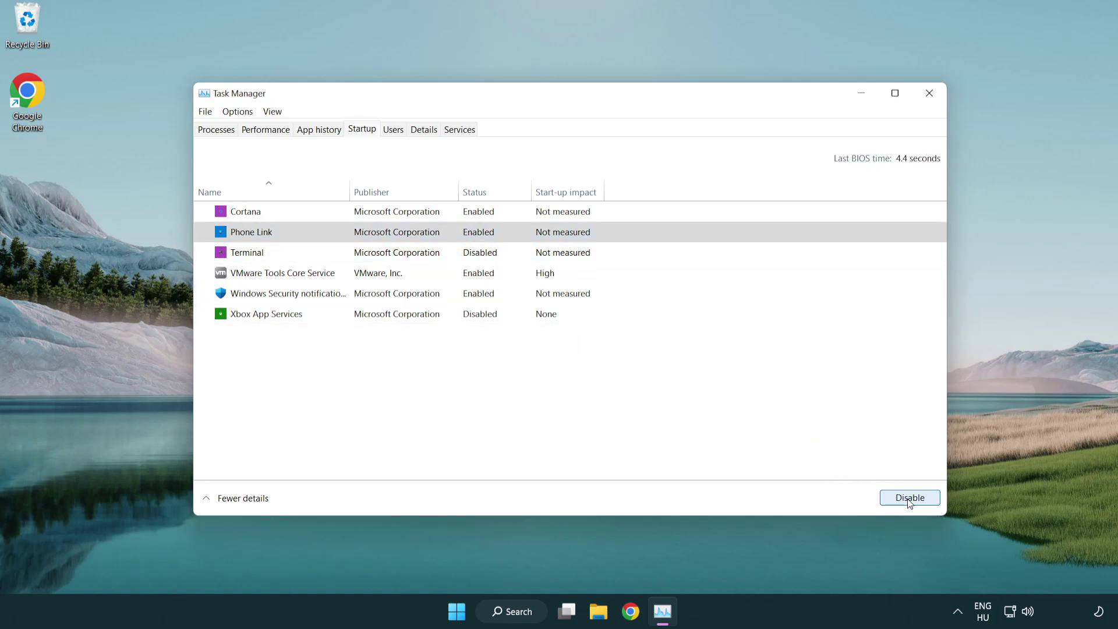
pyautogui.click(410, 235)
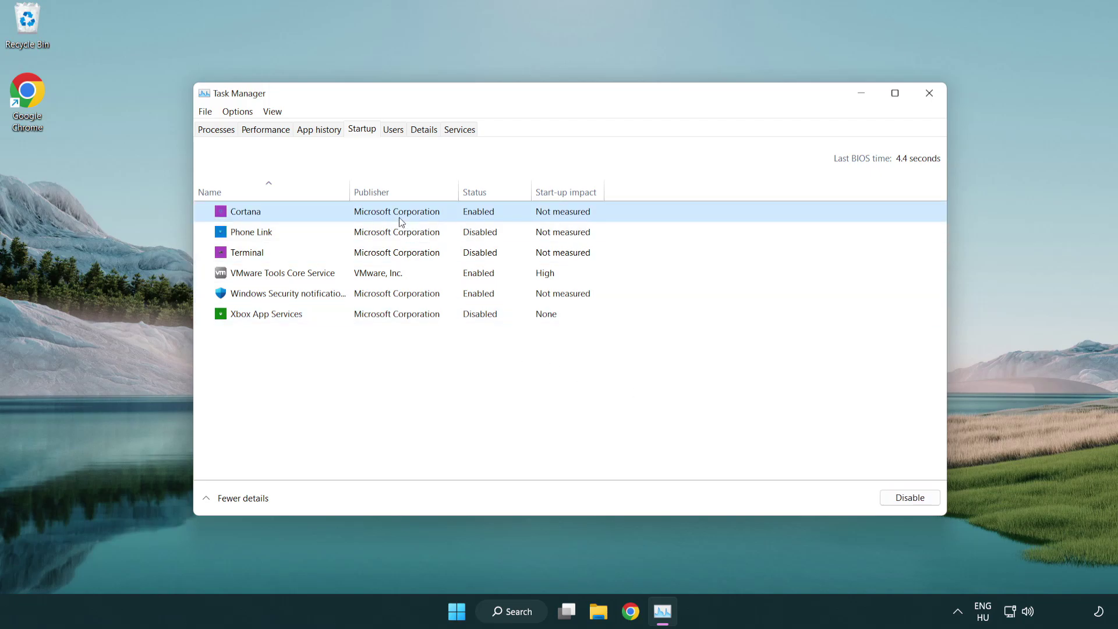
pyautogui.click(908, 498)
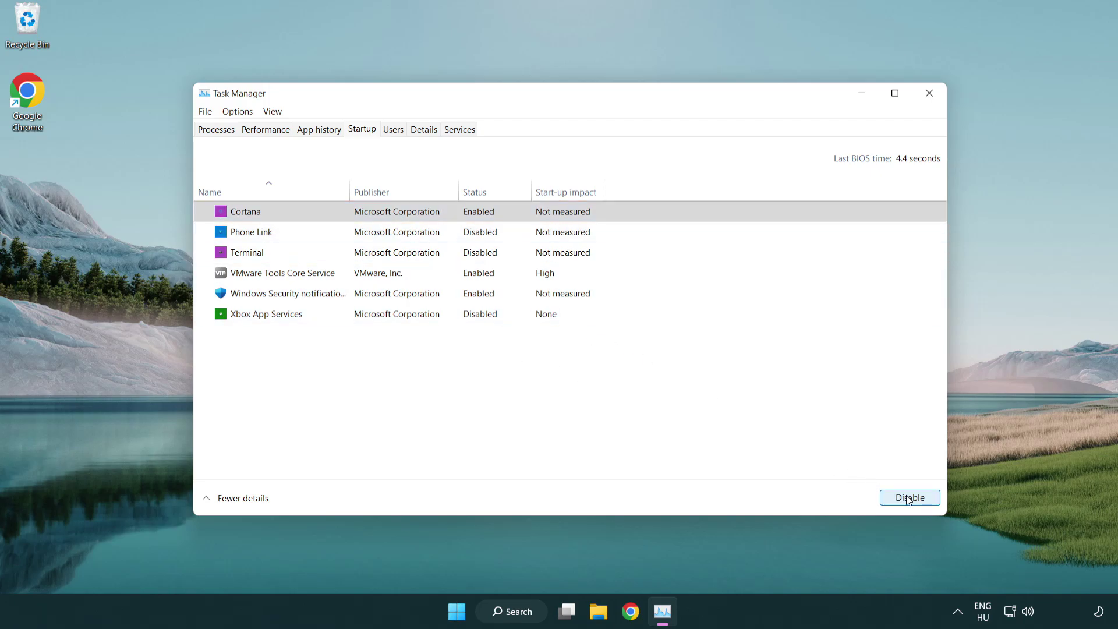
pyautogui.click(535, 302)
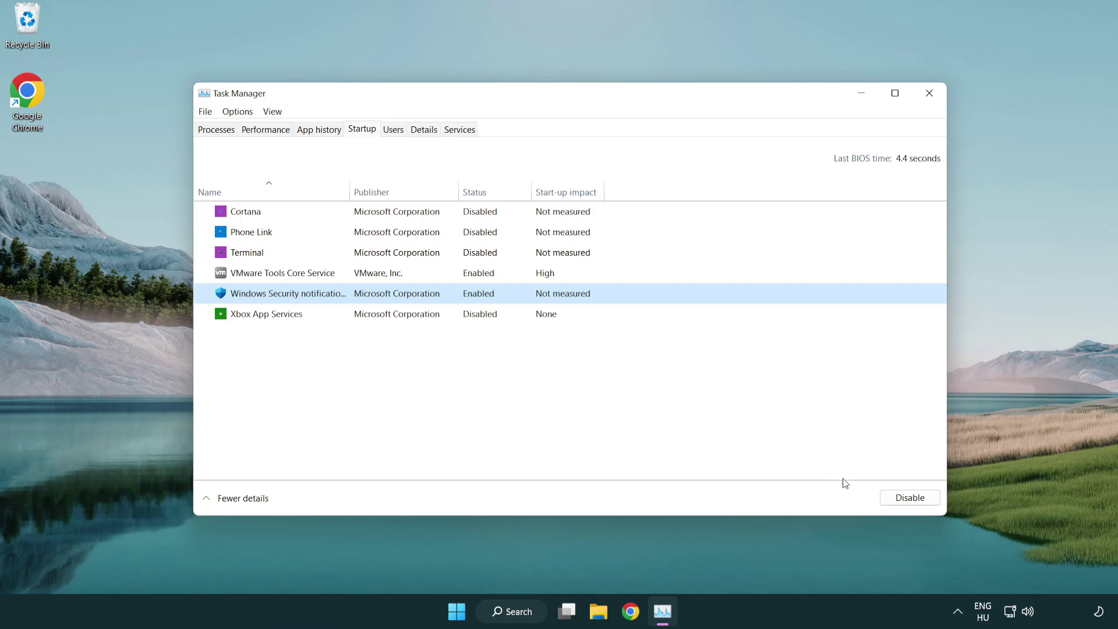
pyautogui.click(905, 498)
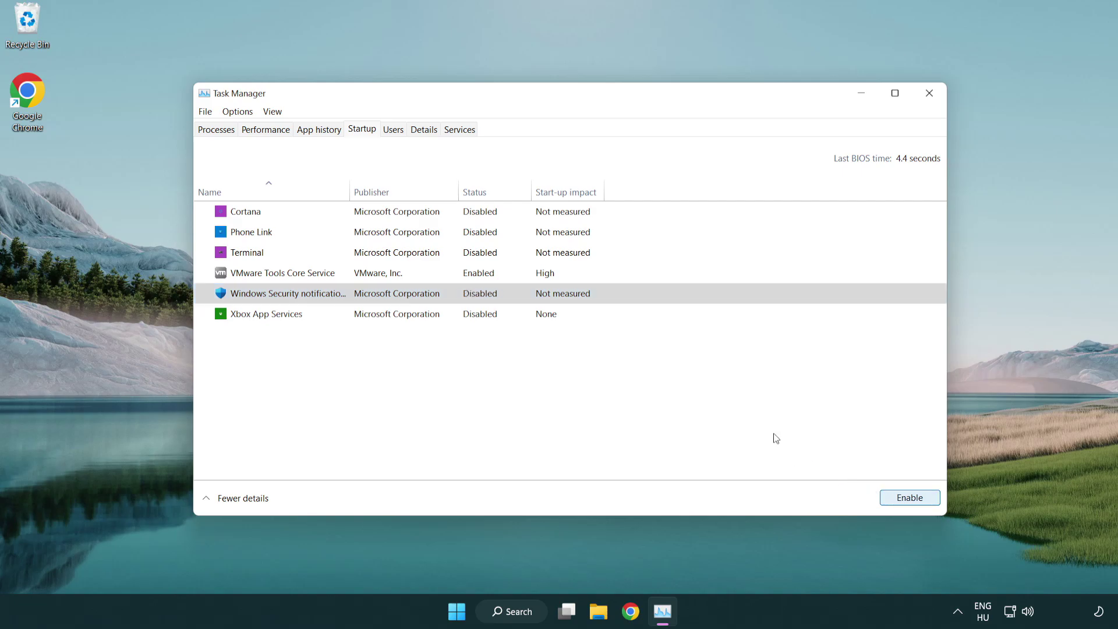
pyautogui.click(930, 94)
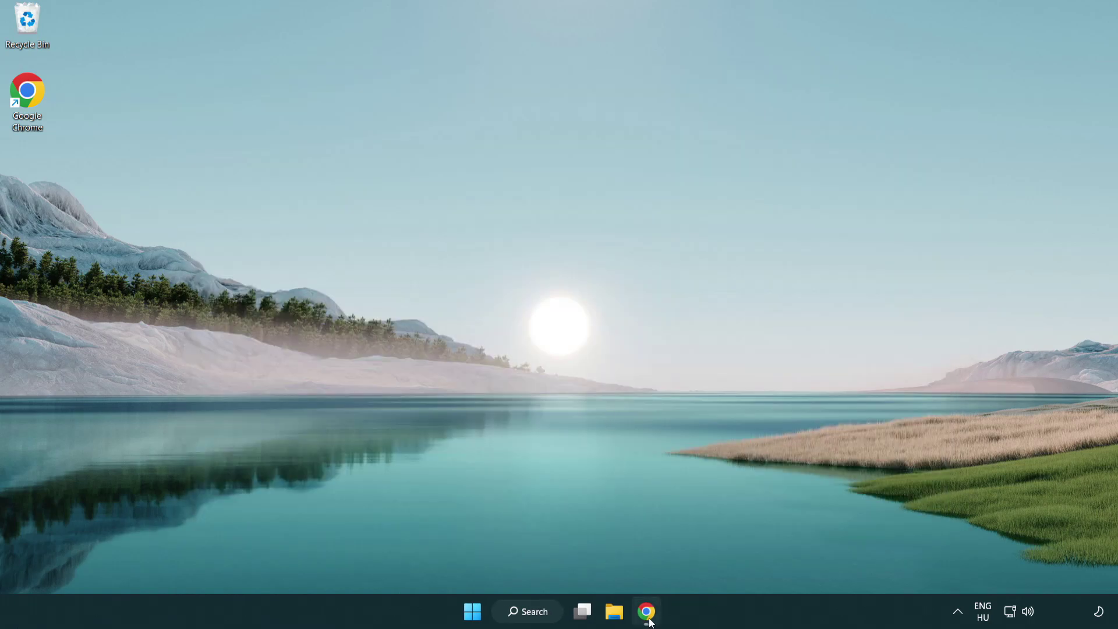
# Step: Download dxwebsetup.exe from the DirectX End-User Runtime page in Chrome and run it
pyautogui.click(647, 612)
pyautogui.scroll(2, 463, 492)
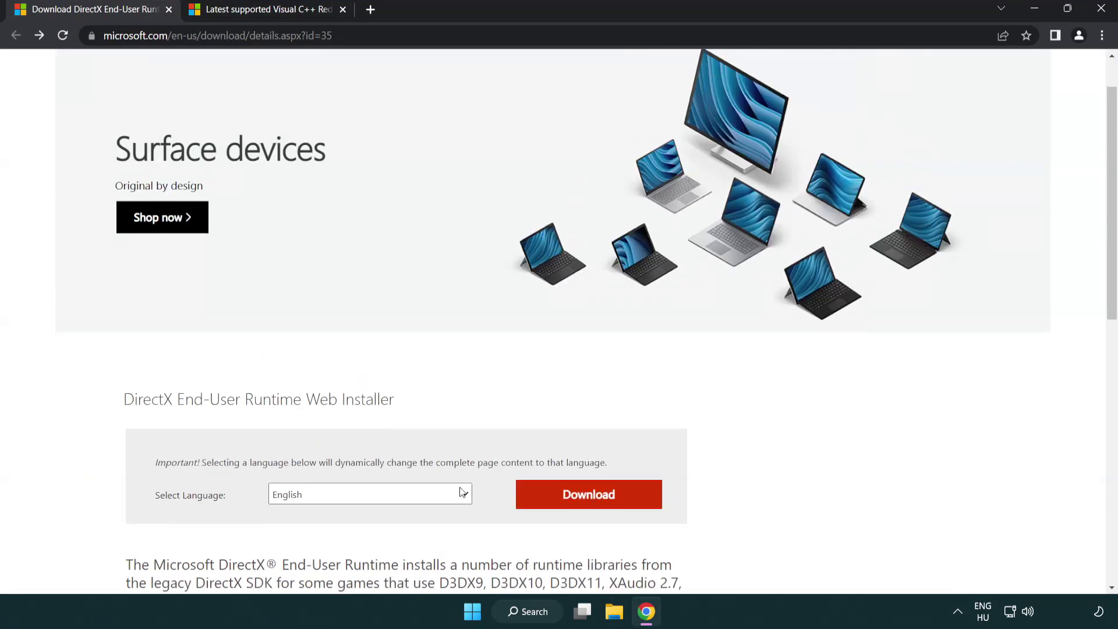
pyautogui.scroll(1, 463, 492)
pyautogui.click(488, 41)
pyautogui.click(488, 41)
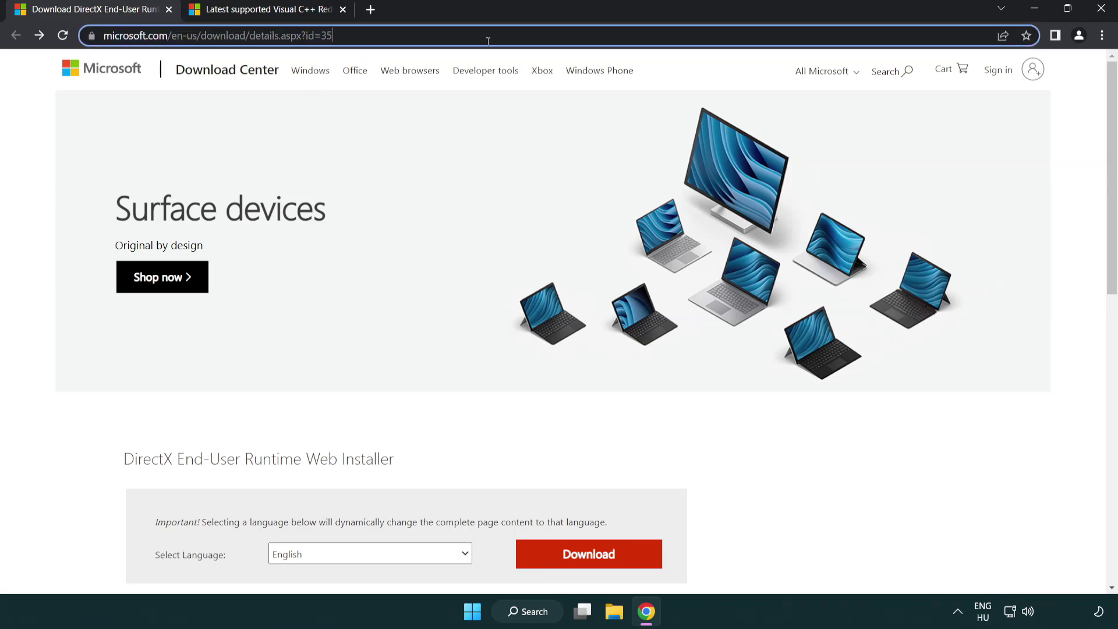
pyautogui.click(1071, 255)
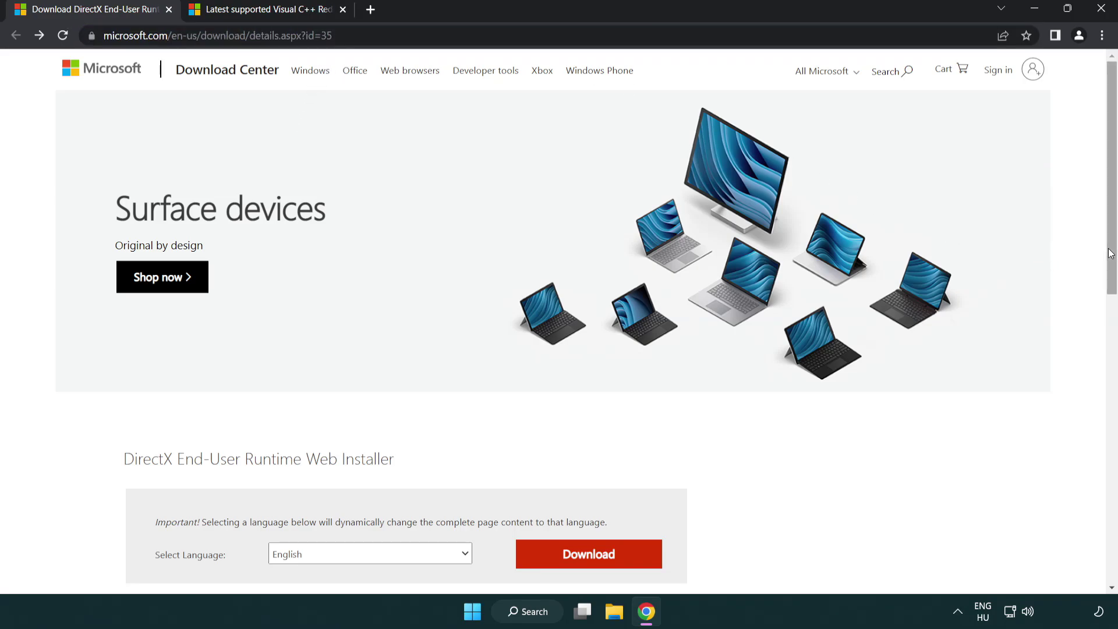
pyautogui.scroll(-3, 1111, 254)
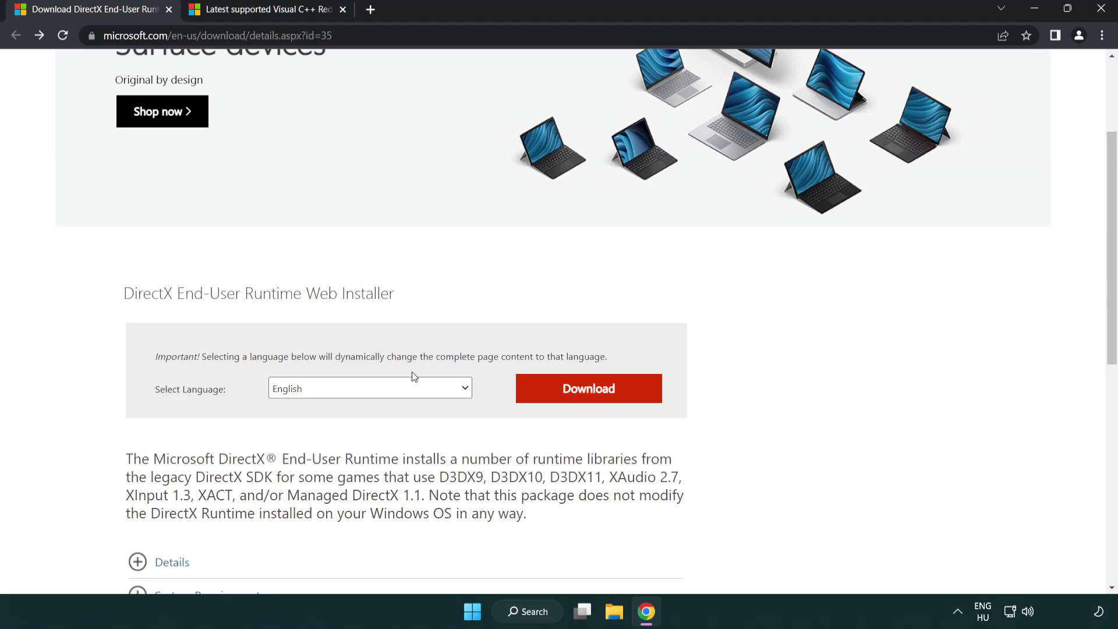
pyautogui.click(594, 400)
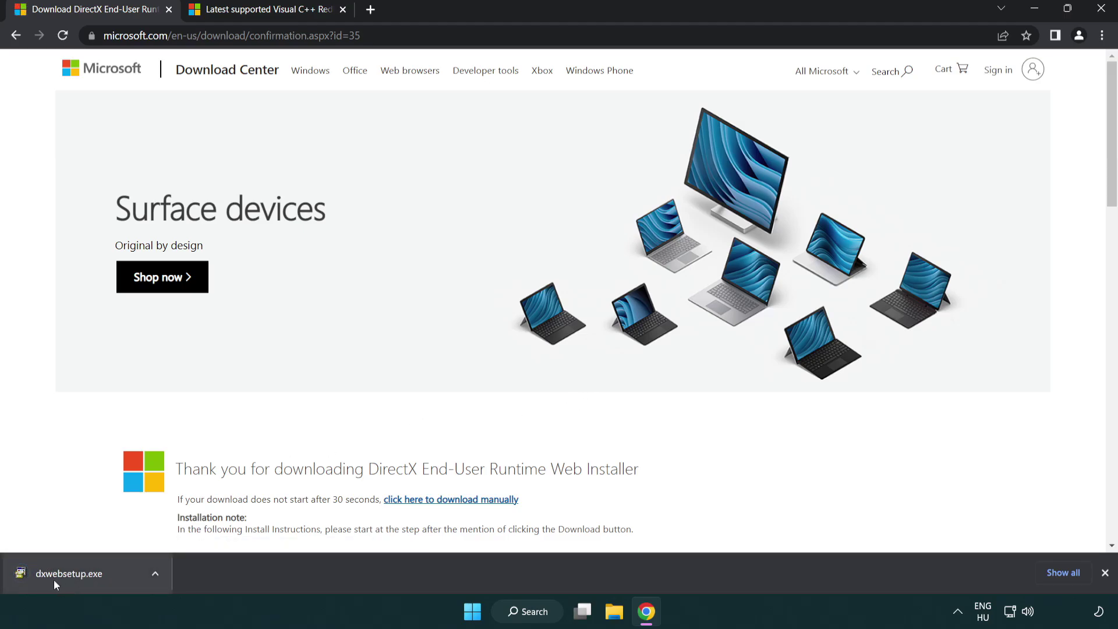
pyautogui.click(72, 576)
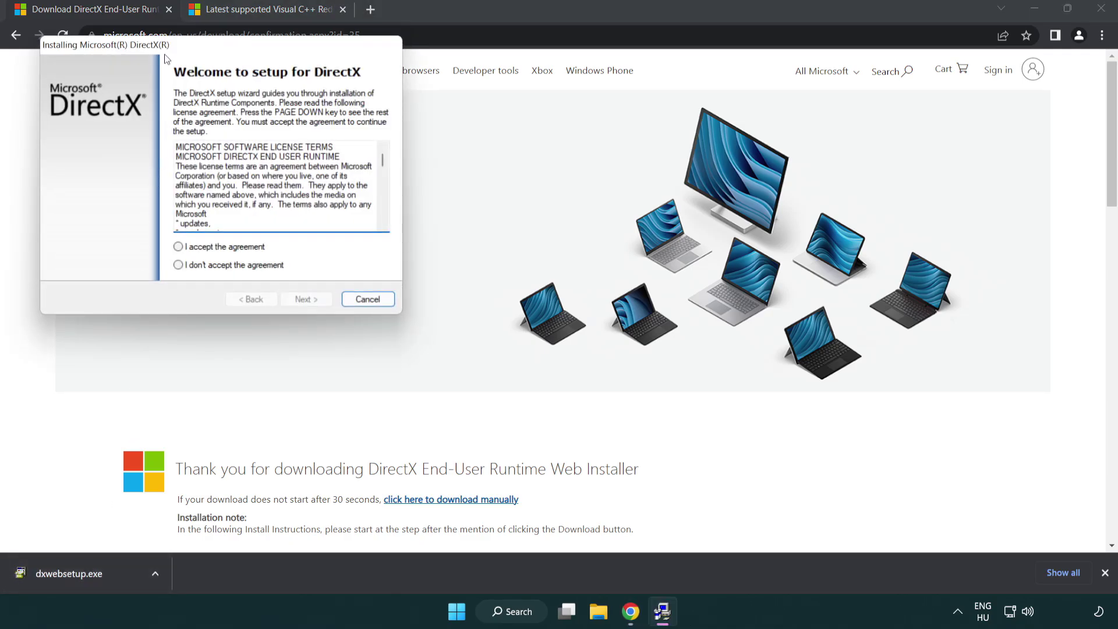
# Step: Accept the DirectX licence, decline the Bing Bar, and run setup through to Finish
pyautogui.moveTo(165, 52); pyautogui.dragTo(492, 175)
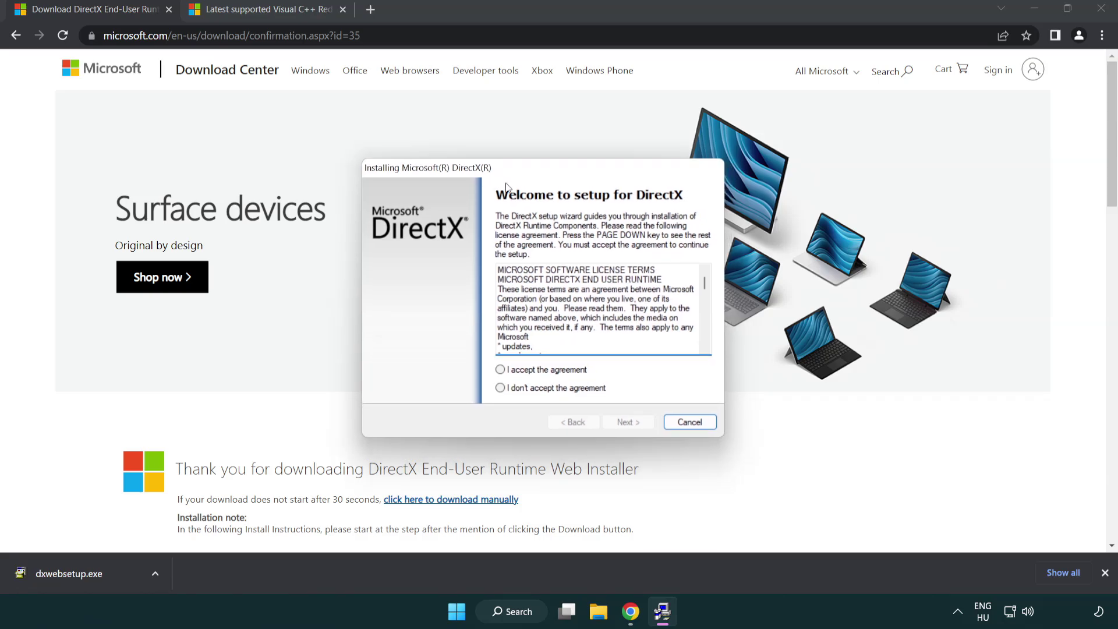
pyautogui.moveTo(705, 286); pyautogui.dragTo(699, 339)
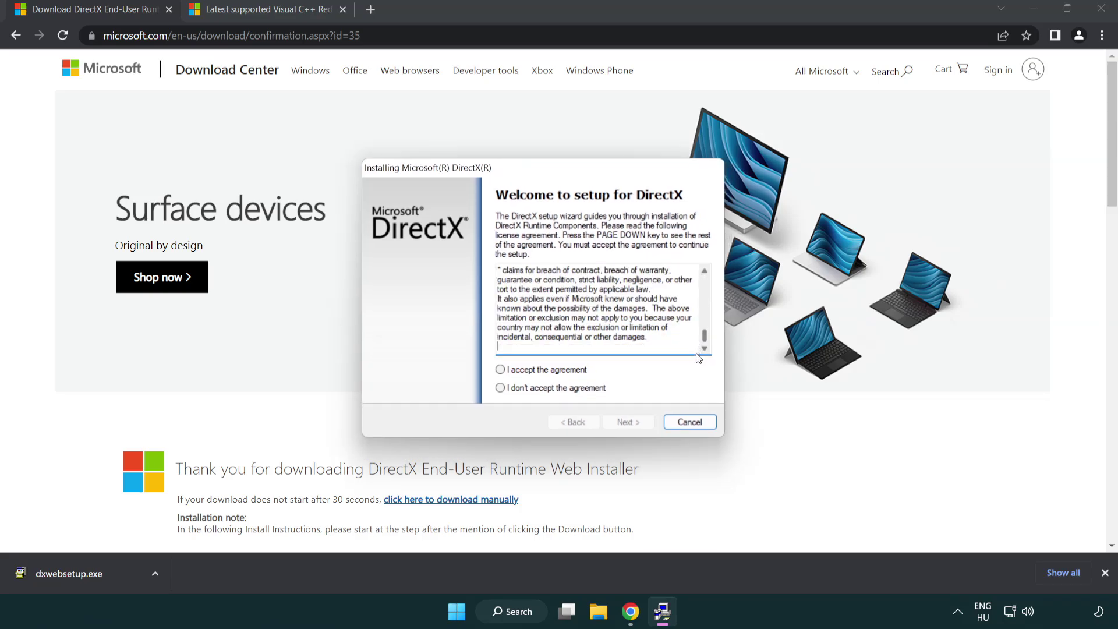
pyautogui.click(501, 371)
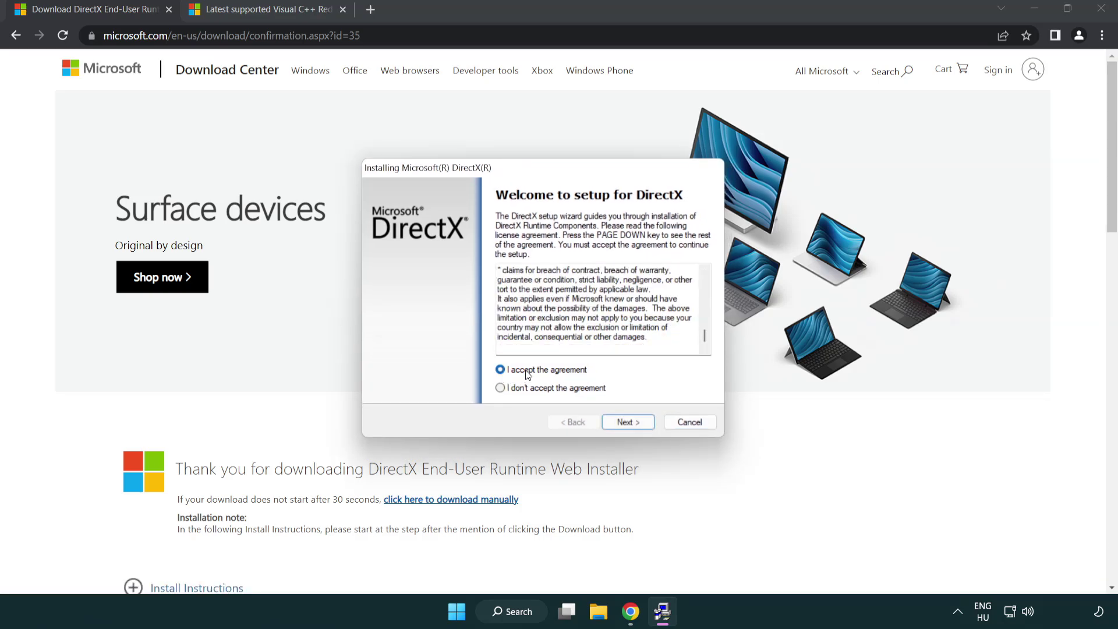
pyautogui.click(628, 424)
pyautogui.click(491, 319)
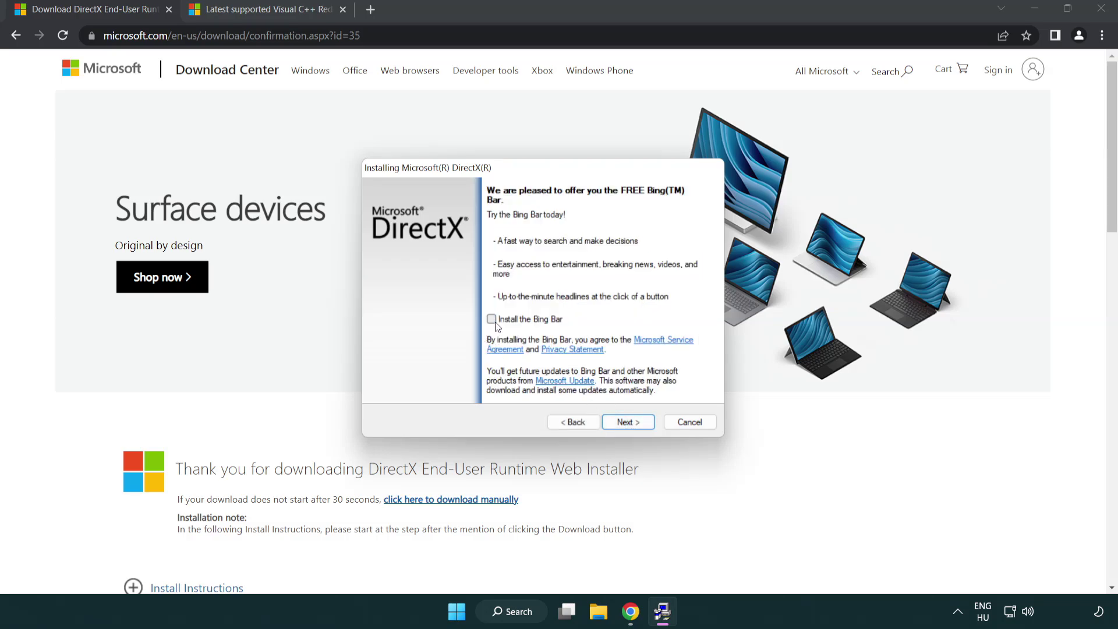
pyautogui.click(631, 421)
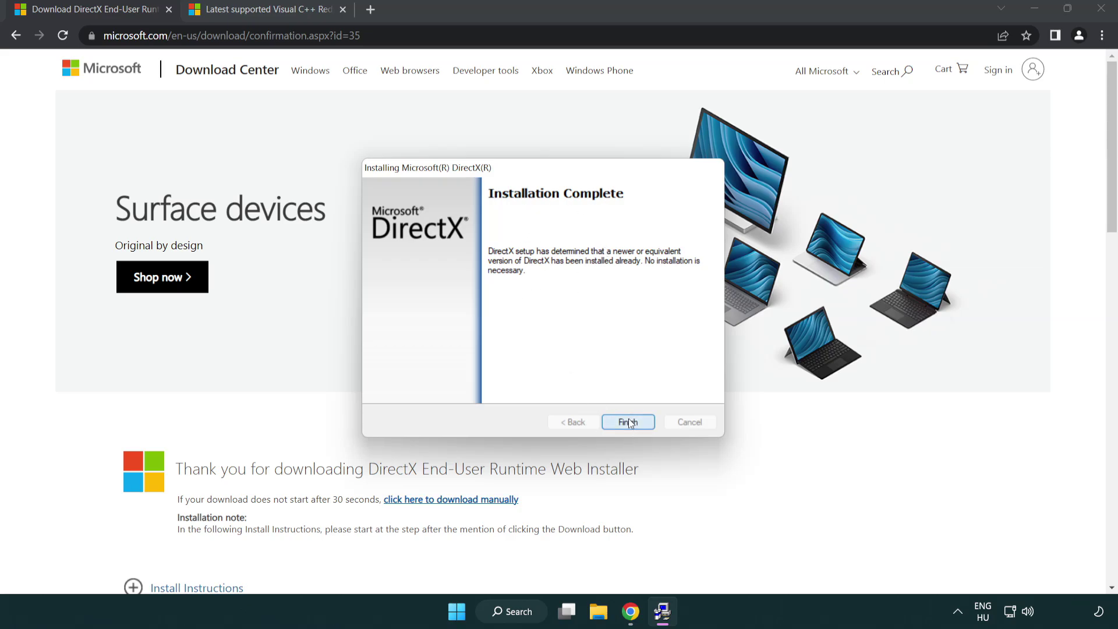
pyautogui.click(629, 421)
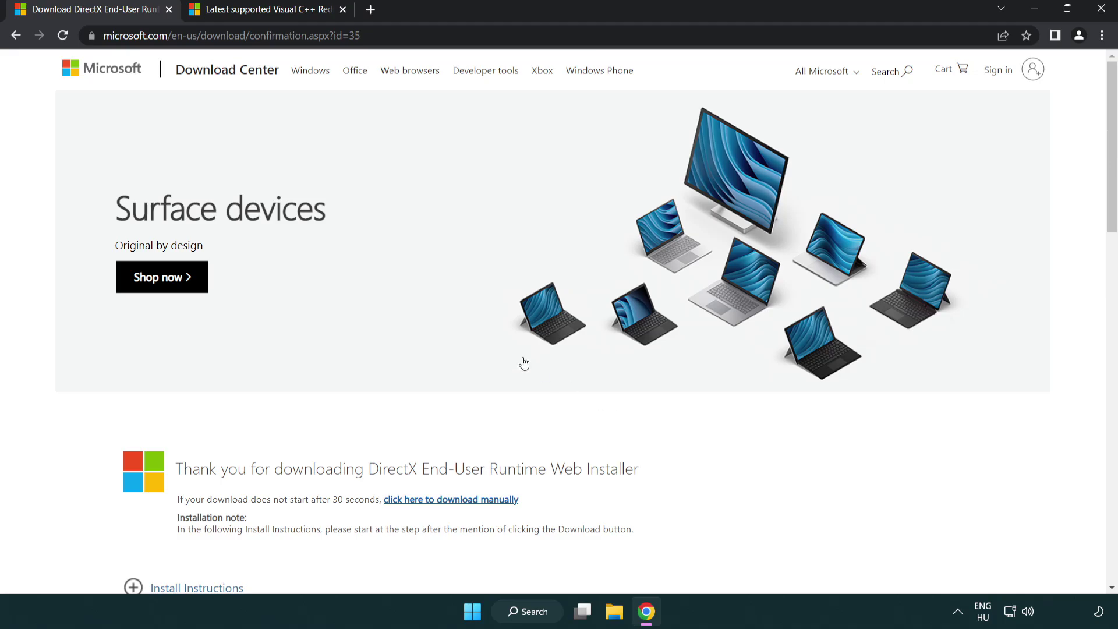
# Step: Close the DirectX tab and scroll to the Visual C++ redistributable download table
pyautogui.click(169, 9)
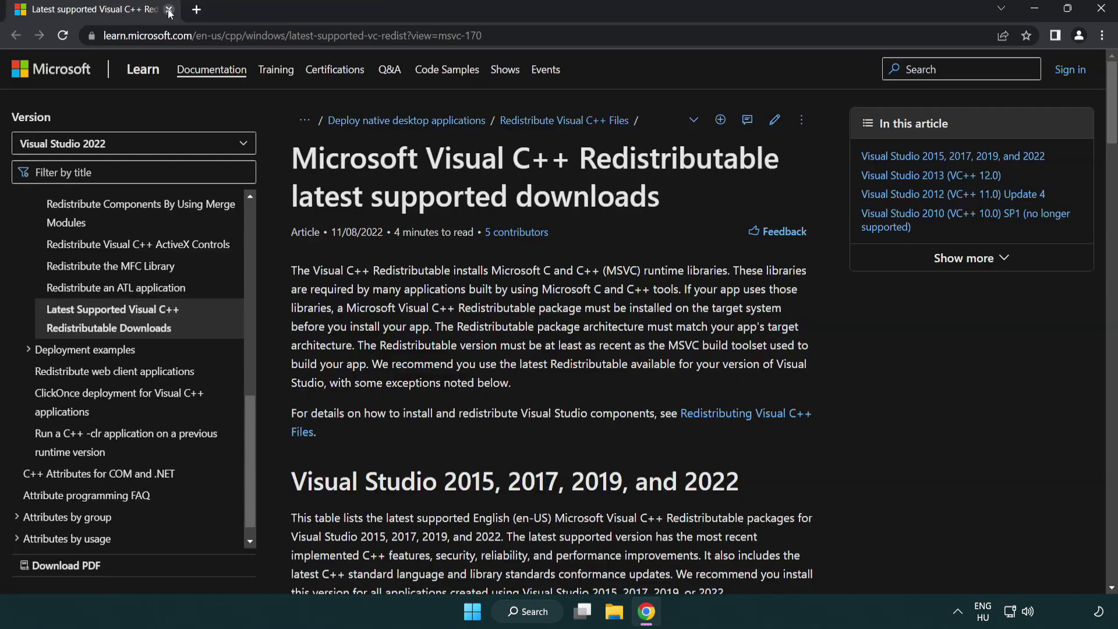
pyautogui.click(496, 39)
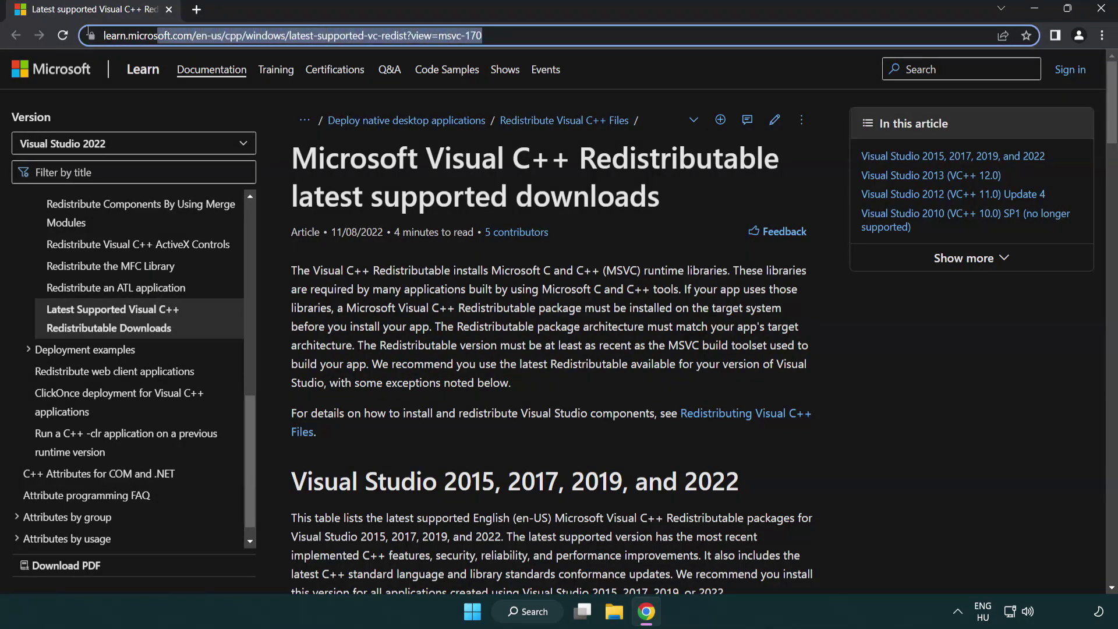
pyautogui.click(575, 191)
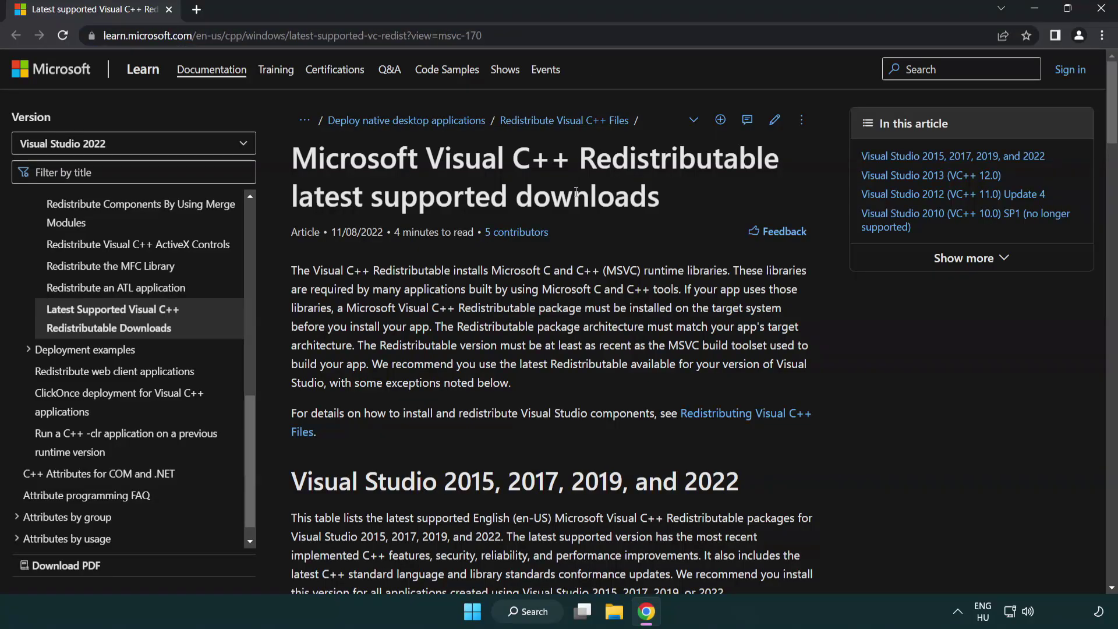
pyautogui.scroll(-5, 576, 191)
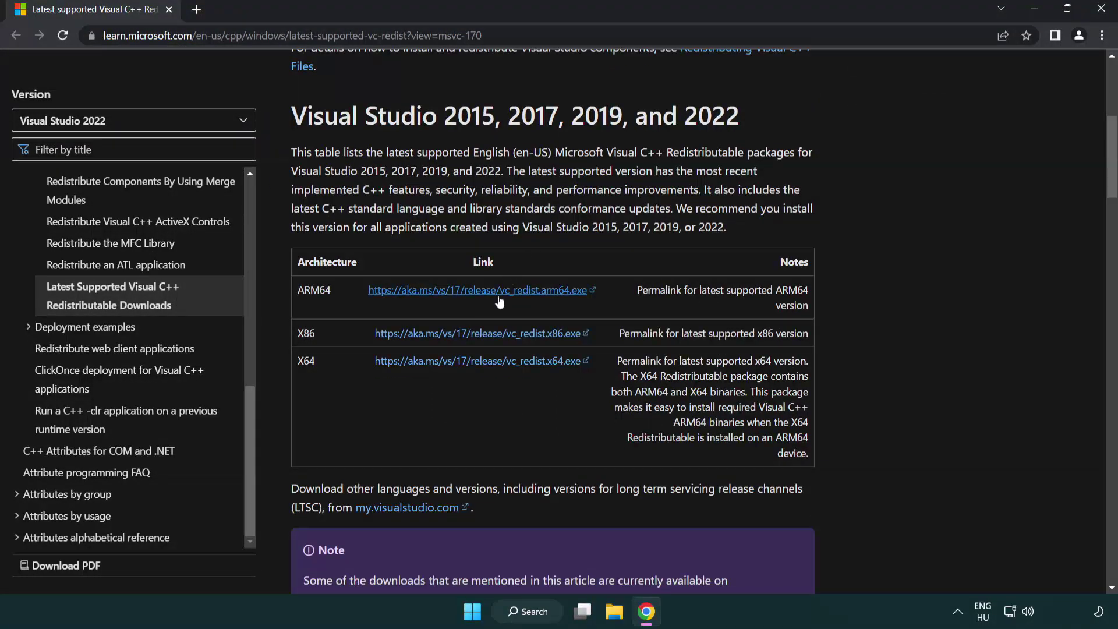
# Step: Download the ARM64, x86 and x64 VC++ 2015–2022 installers and open VC_redist.arm64.exe
pyautogui.click(457, 294)
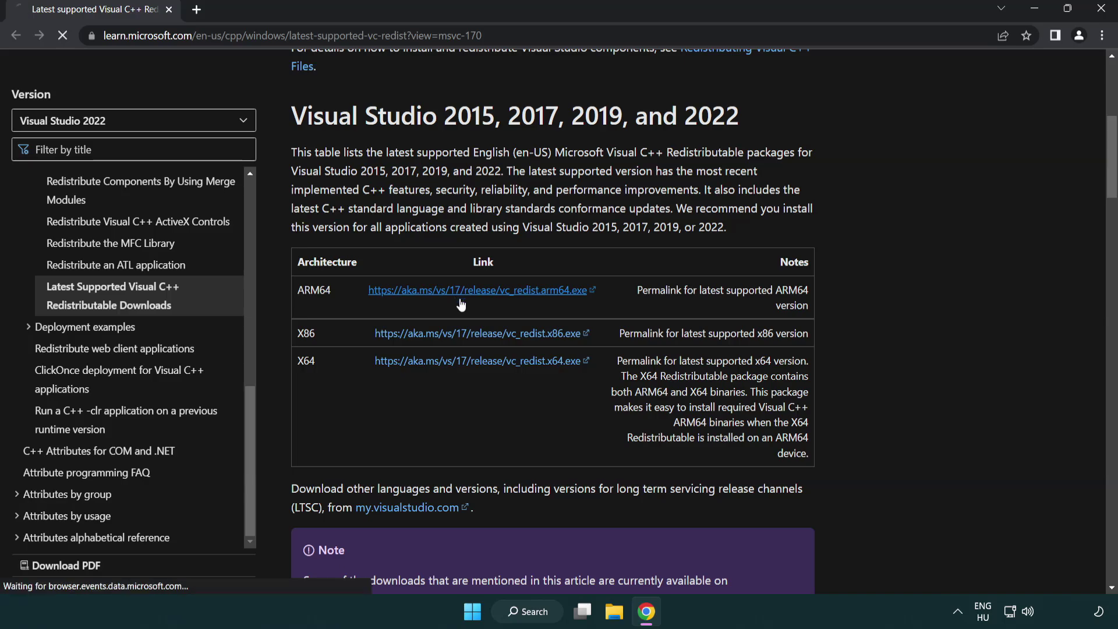
pyautogui.click(469, 362)
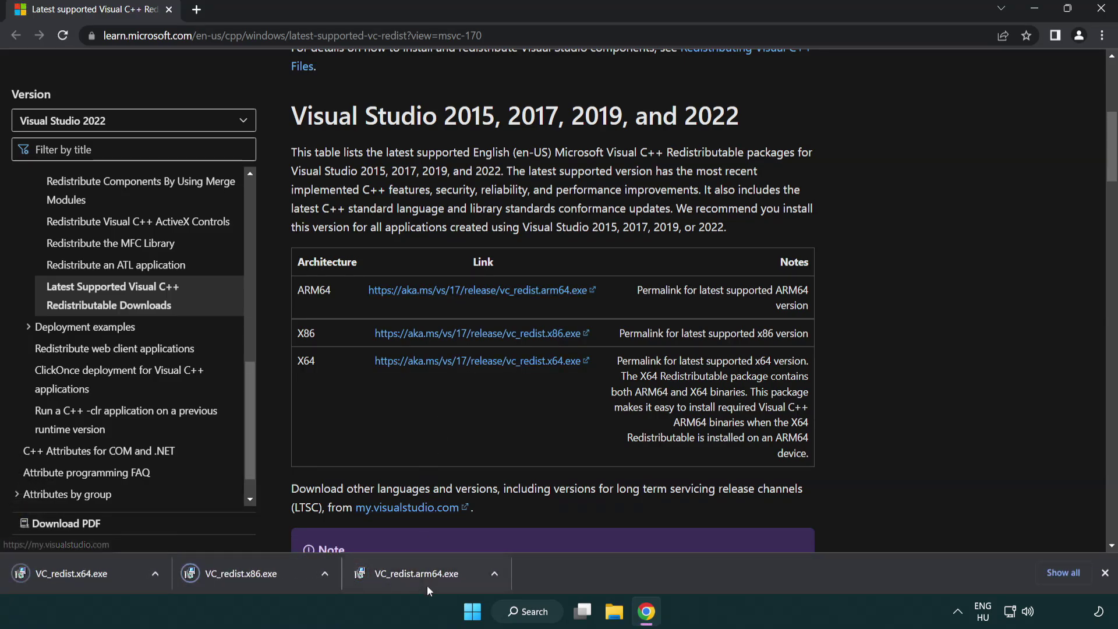
pyautogui.click(428, 582)
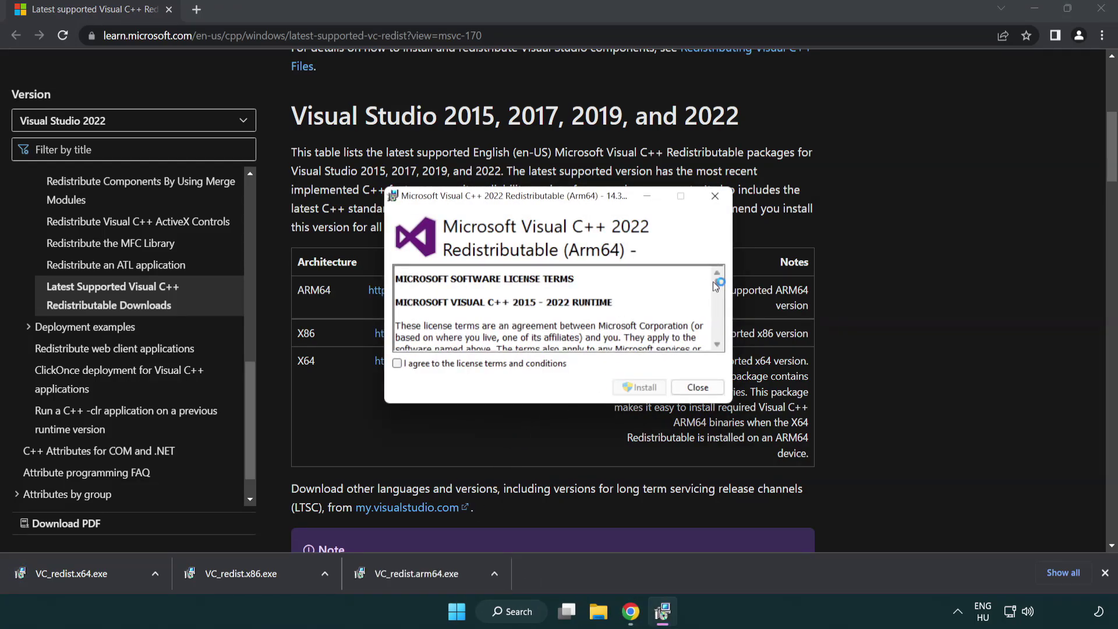
# Step: Accept the license and try installing the ARM64 redistributable, dismissing it when it fails as unsupported
pyautogui.moveTo(716, 283); pyautogui.dragTo(728, 343)
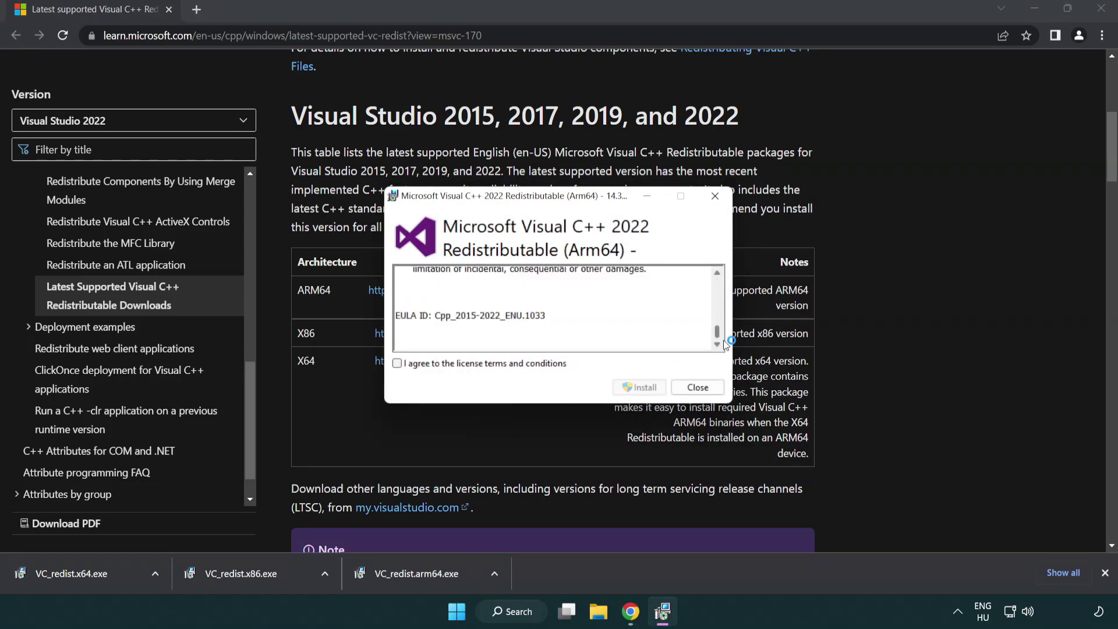
pyautogui.click(407, 364)
pyautogui.click(623, 386)
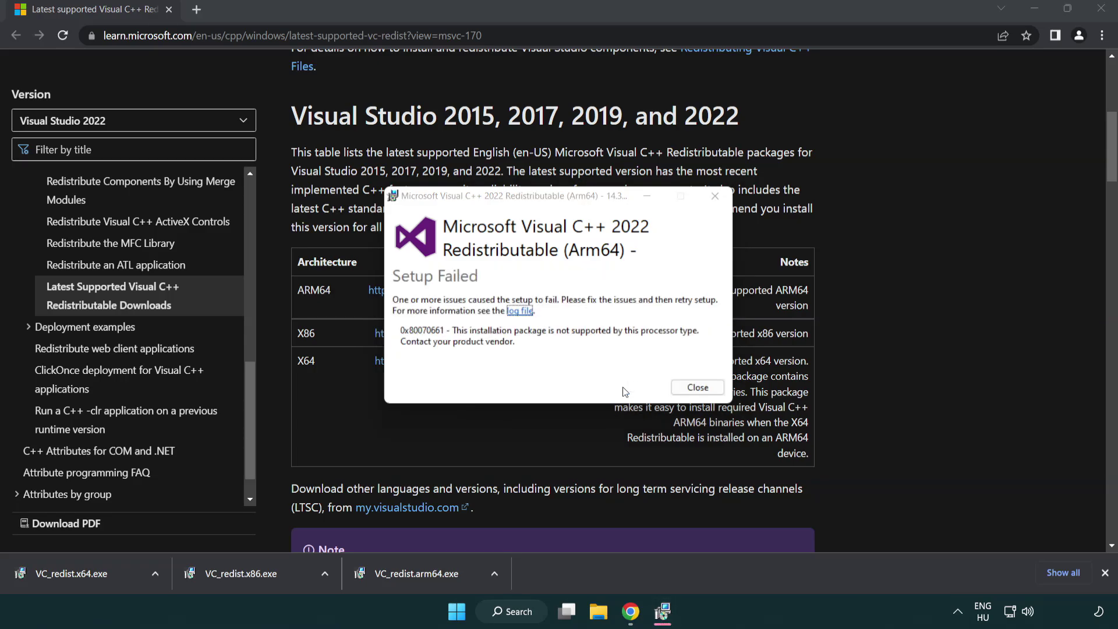
pyautogui.click(698, 387)
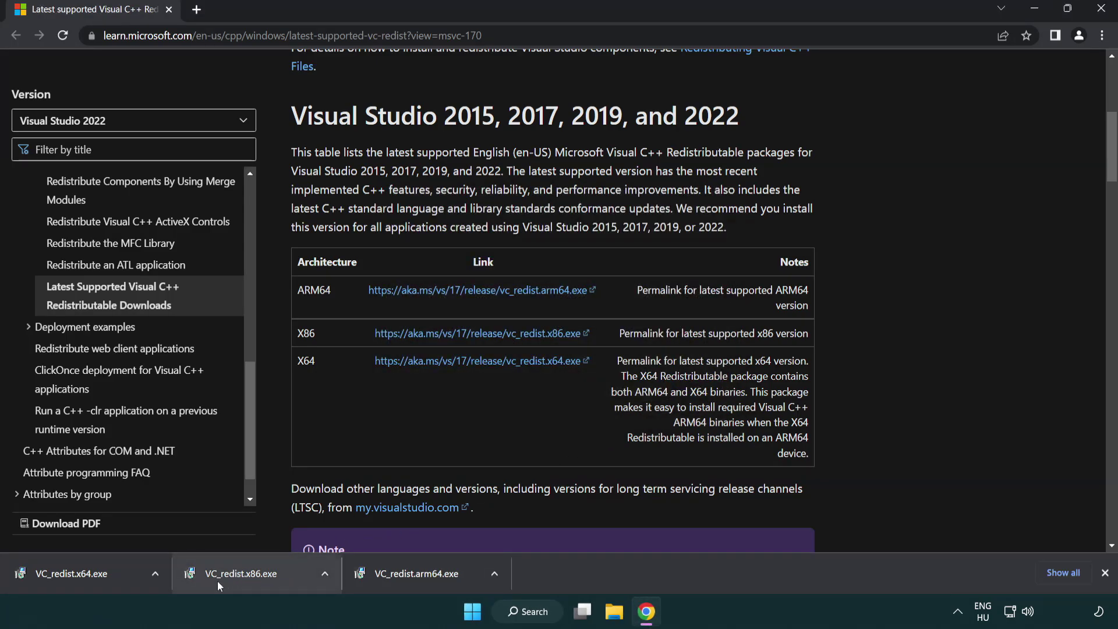
# Step: Install VC_redist.x86.exe and VC_redist.x64.exe (14.34.31931), closing each setup without restarting
pyautogui.click(250, 580)
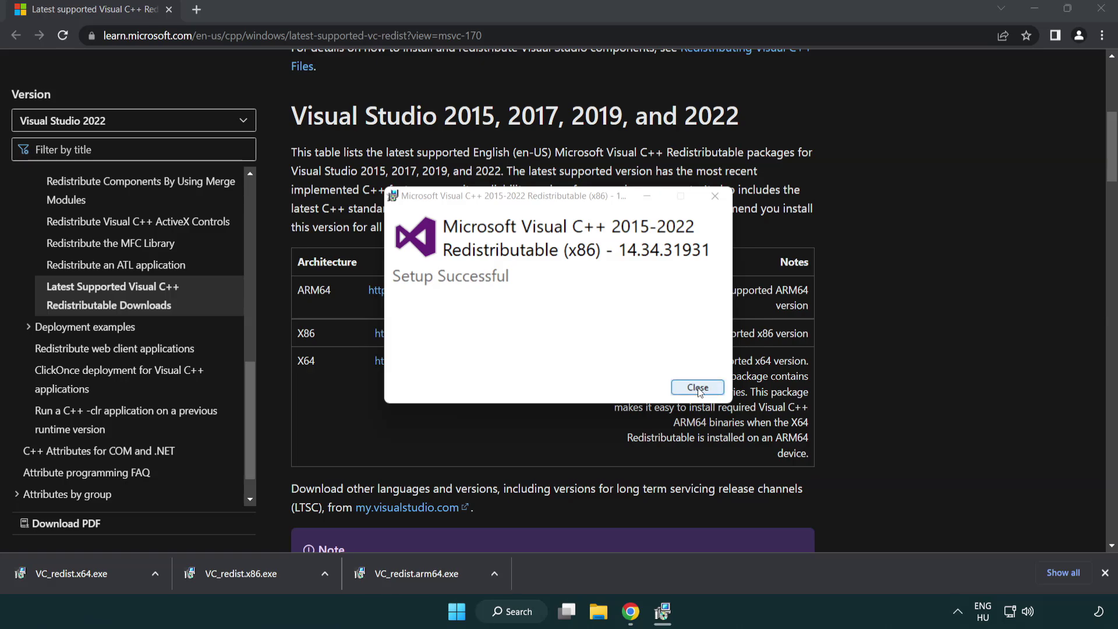
pyautogui.click(698, 388)
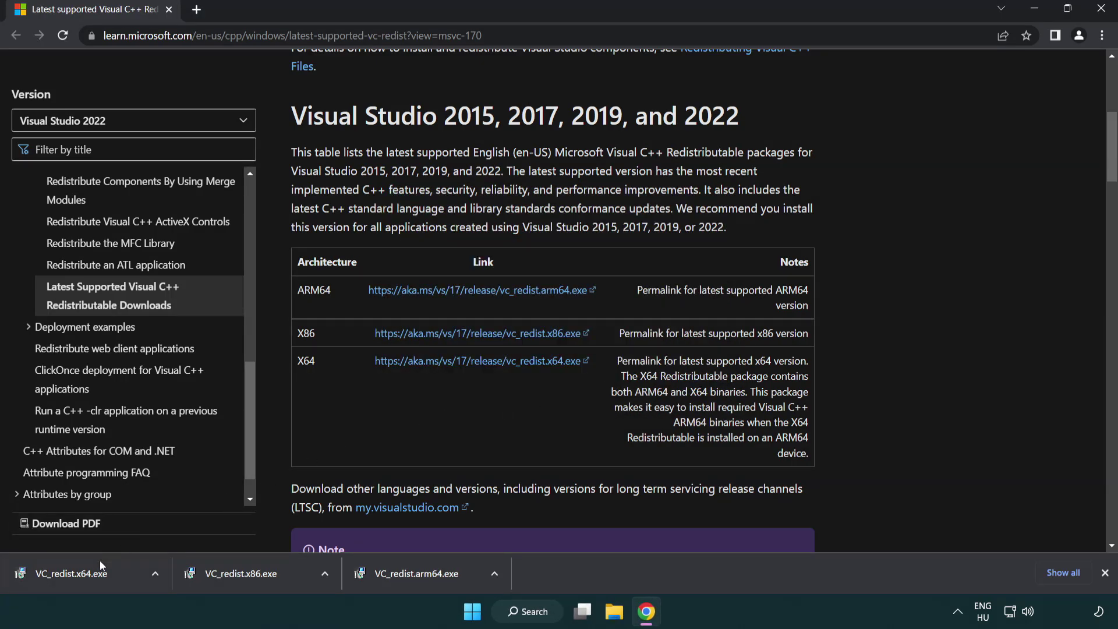
pyautogui.click(84, 574)
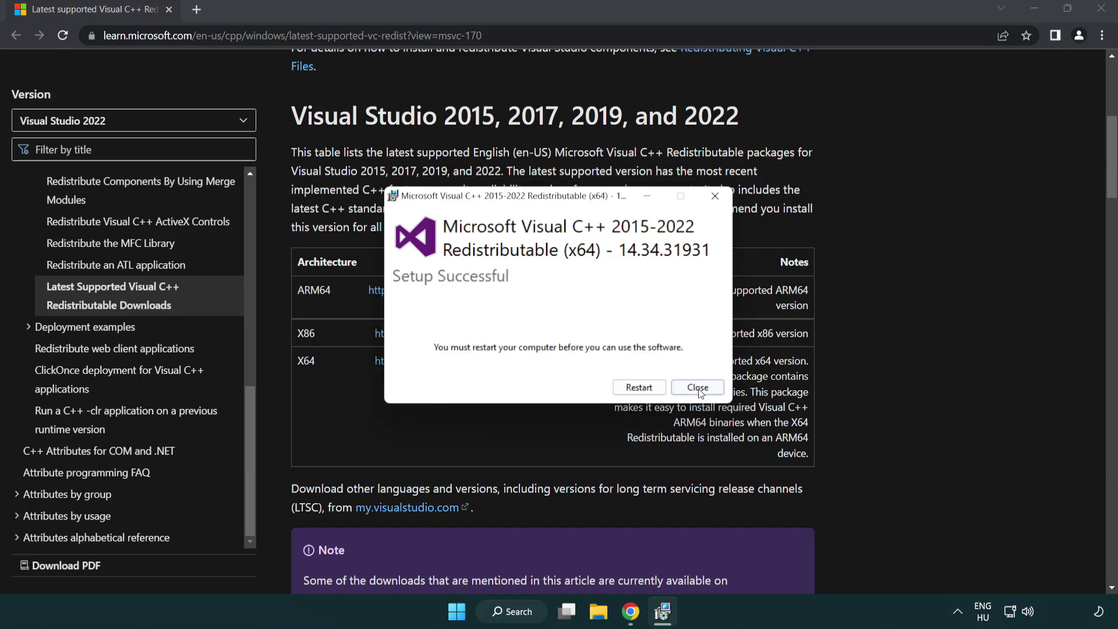
pyautogui.click(698, 387)
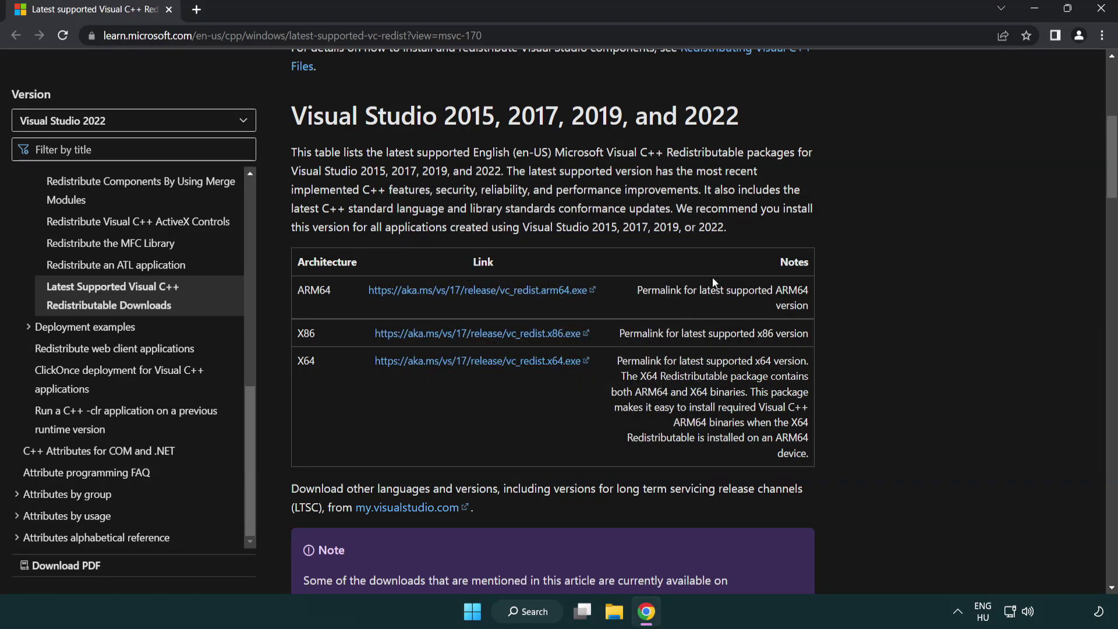
# Step: Close Chrome, search 'cmd' and run Command Prompt as administrator, moving its window down-right
pyautogui.click(1103, 10)
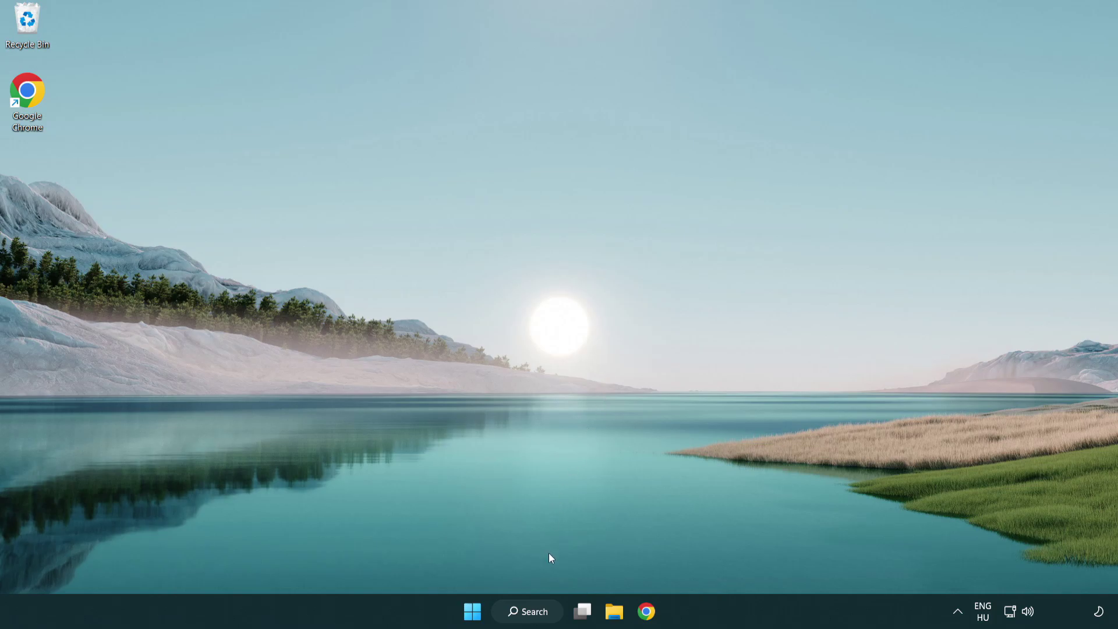
pyautogui.click(522, 613)
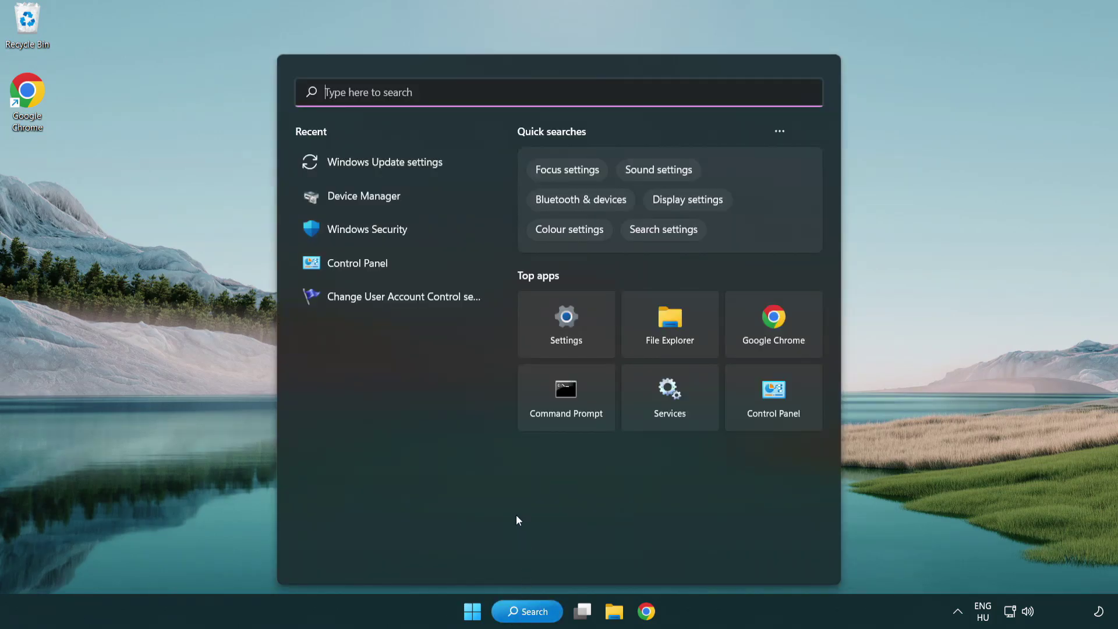
pyautogui.write('cmd')
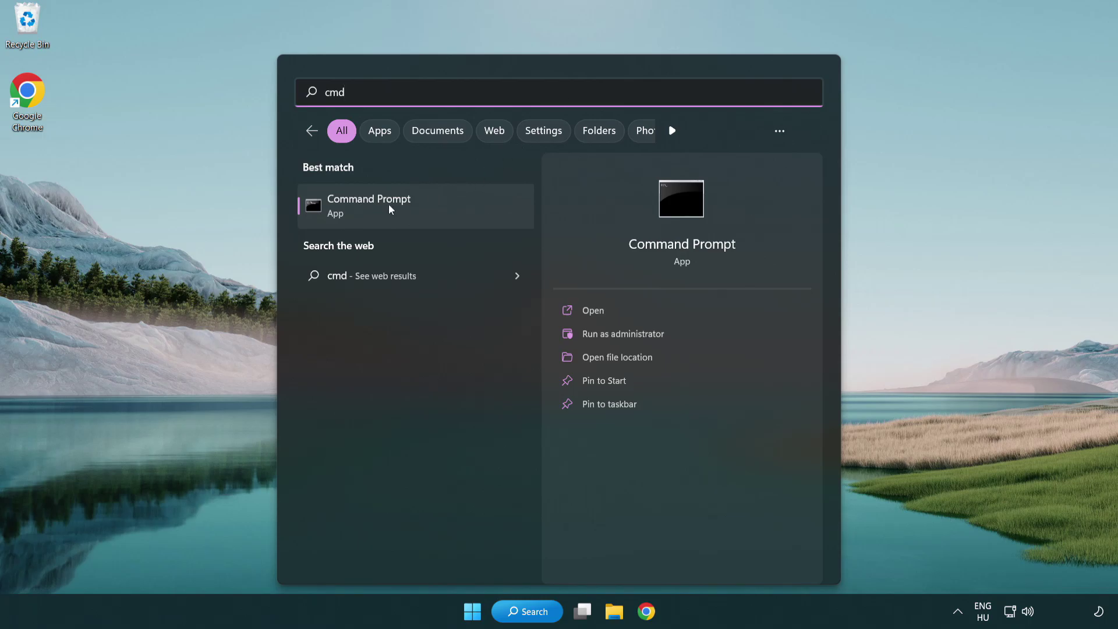
pyautogui.rightClick(428, 213)
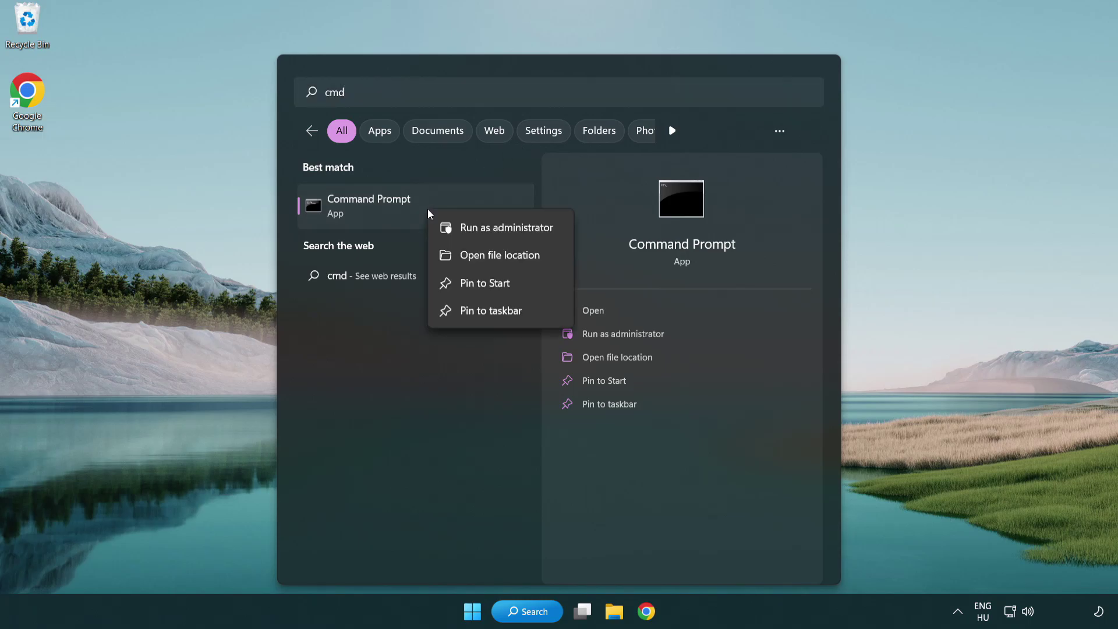
pyautogui.click(504, 233)
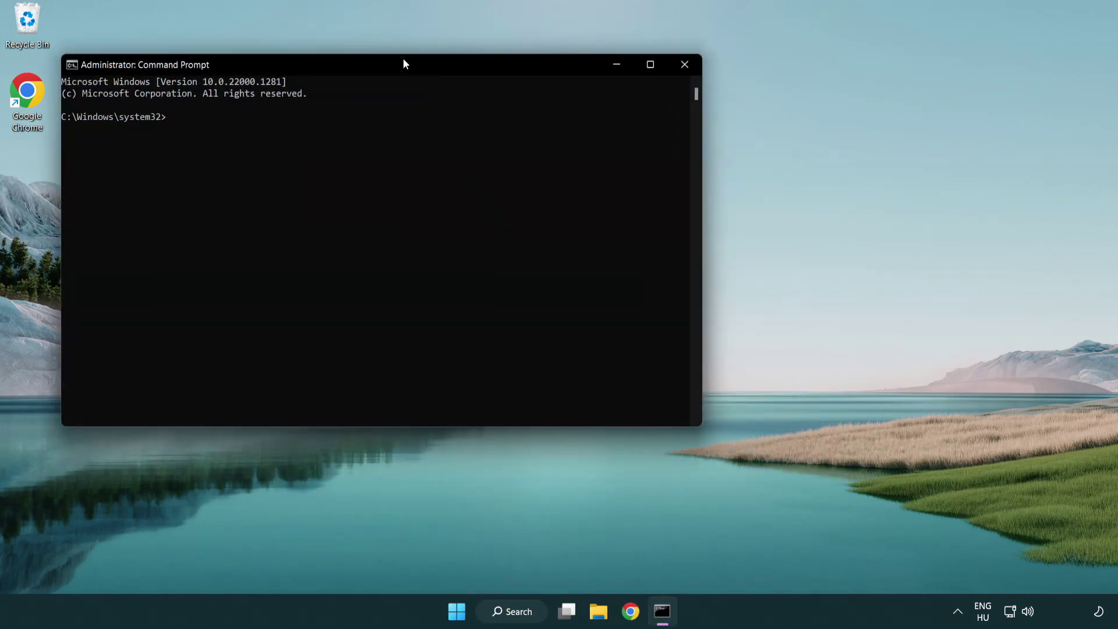
pyautogui.moveTo(406, 64); pyautogui.dragTo(563, 119)
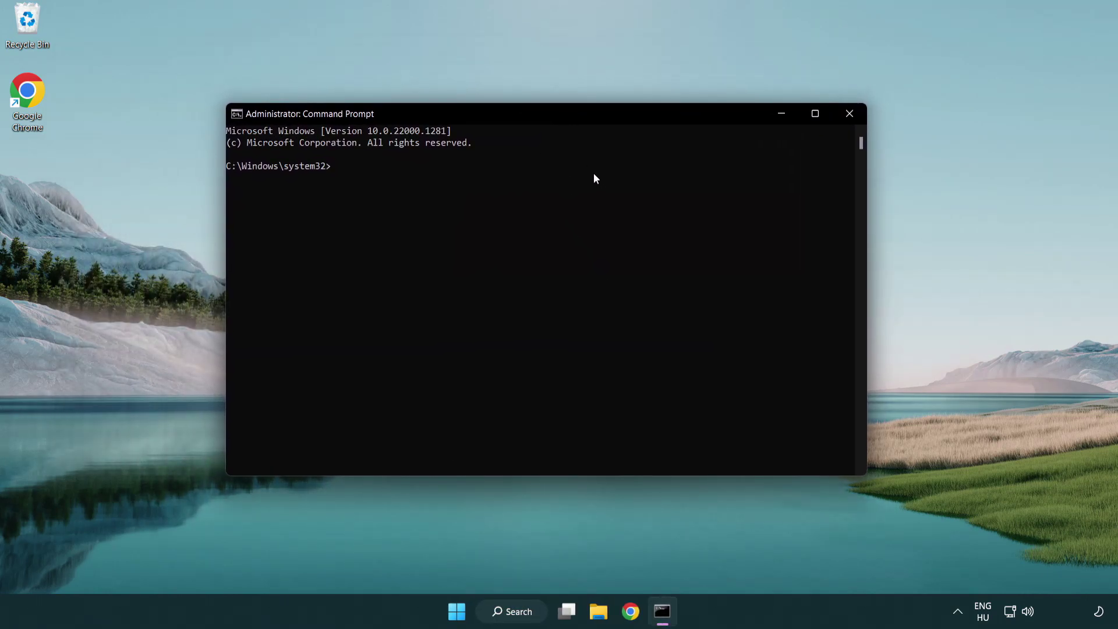
# Step: Run sfc /scannow at the elevated prompt and let verification reach 100%
pyautogui.write('sfc')
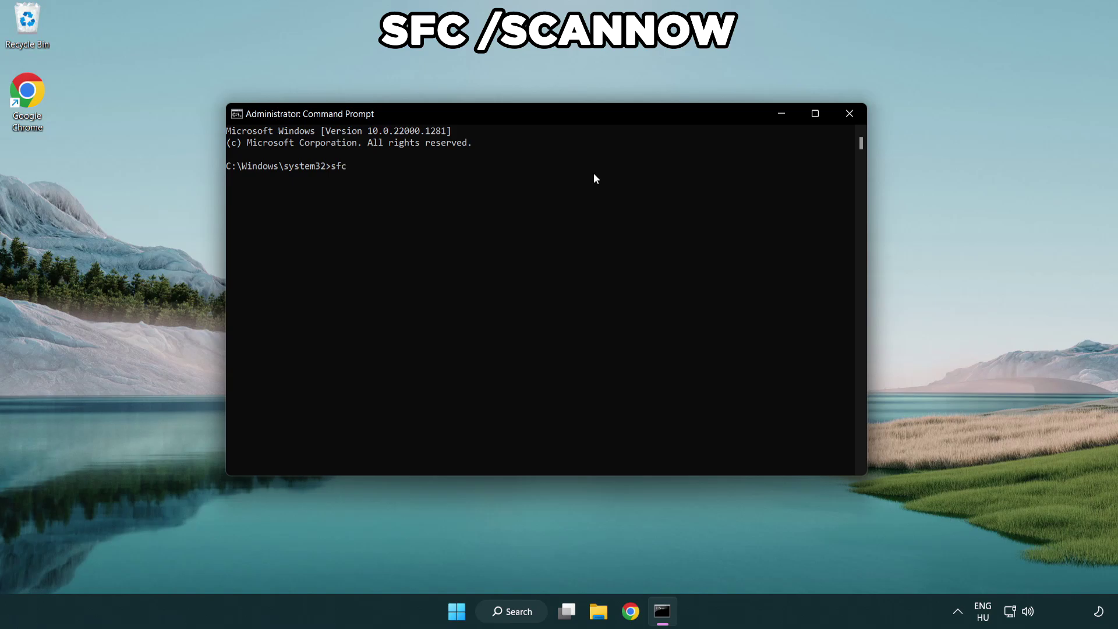
pyautogui.write(' /scannow')
pyautogui.press('Return')
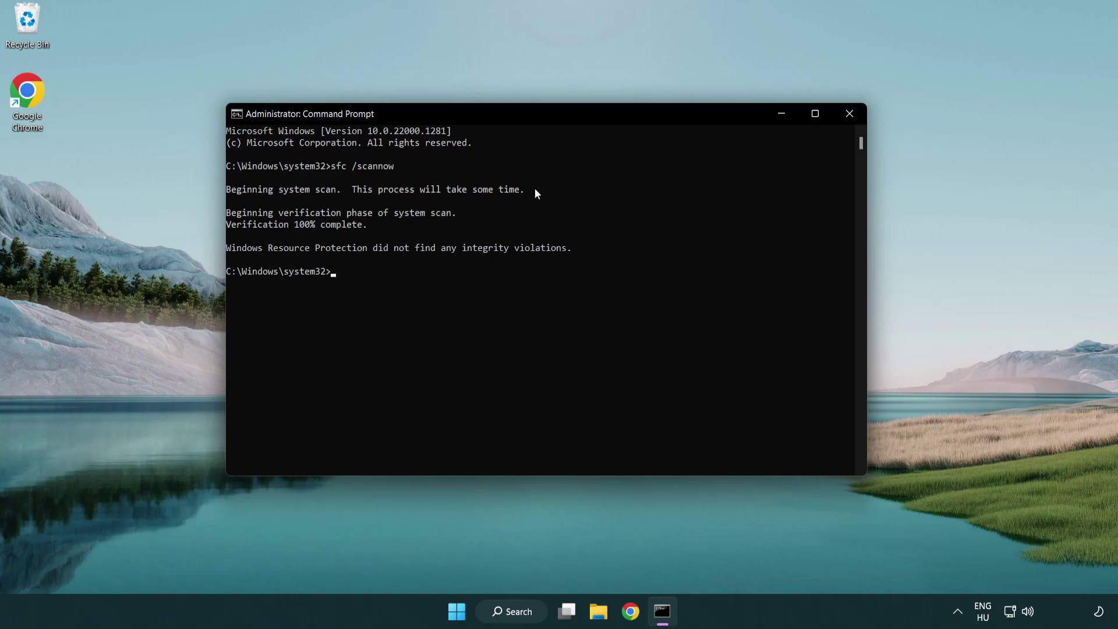
# Step: Close Command Prompt and show the Start menu's power options including Restart
pyautogui.click(850, 114)
pyautogui.press('super')
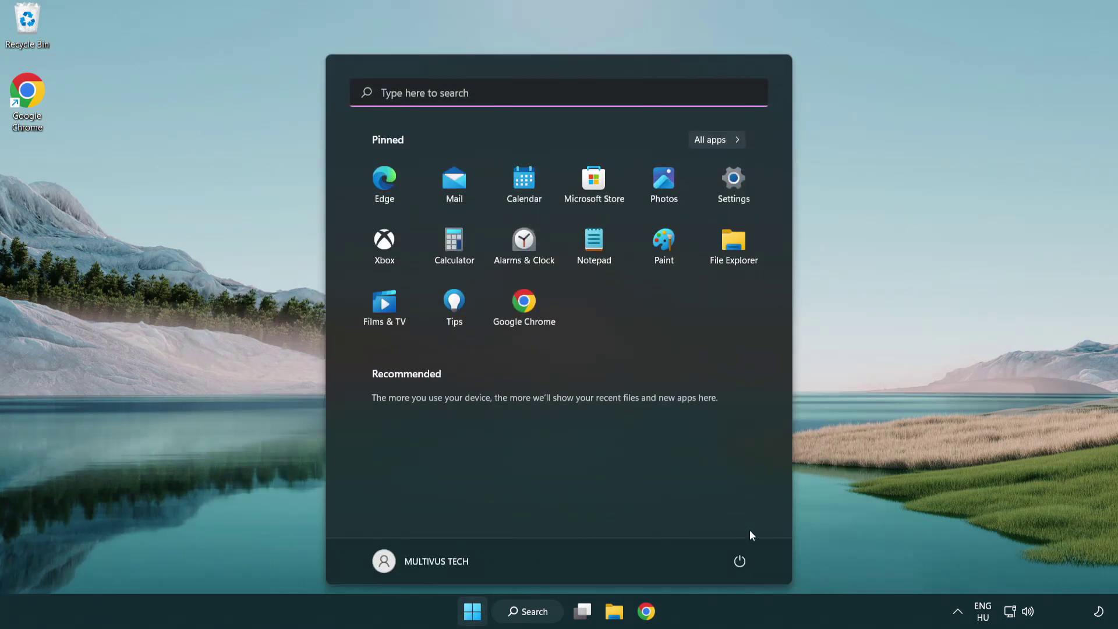
pyautogui.click(740, 561)
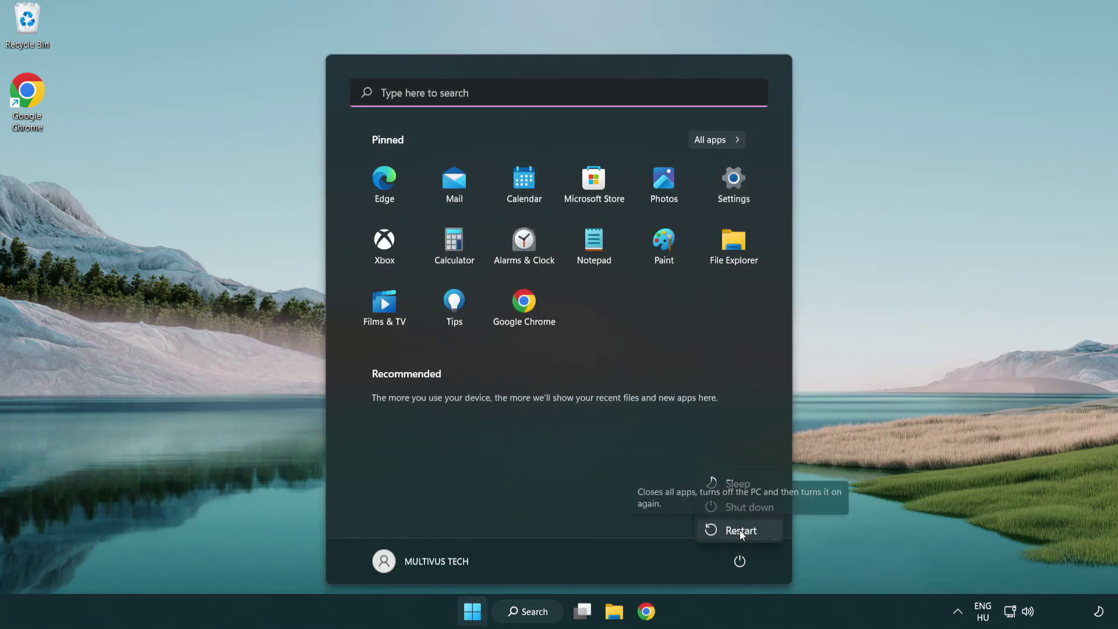